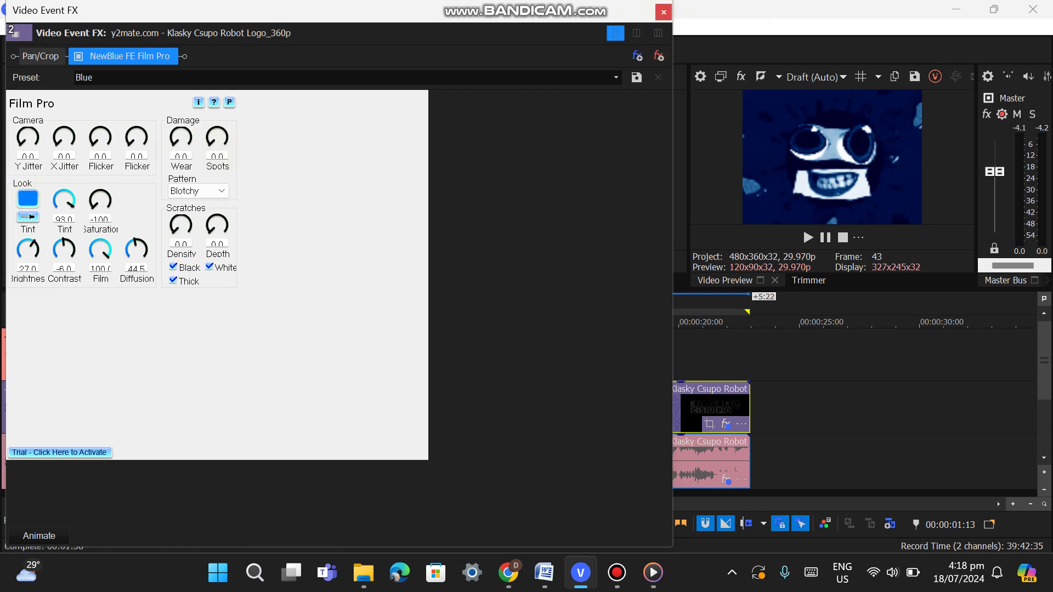
# Step: Review the Chorus, Pitch Shift, ExpressFX Delay and ExpressFX Distortion settings in the first audio event's effect chain
pyautogui.click(663, 12)
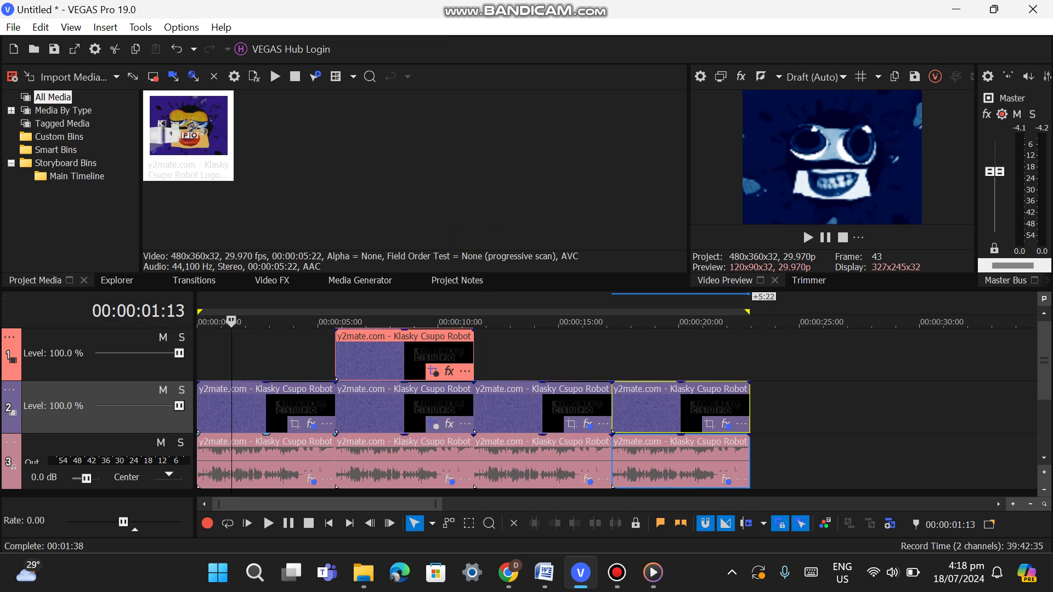
pyautogui.click(311, 479)
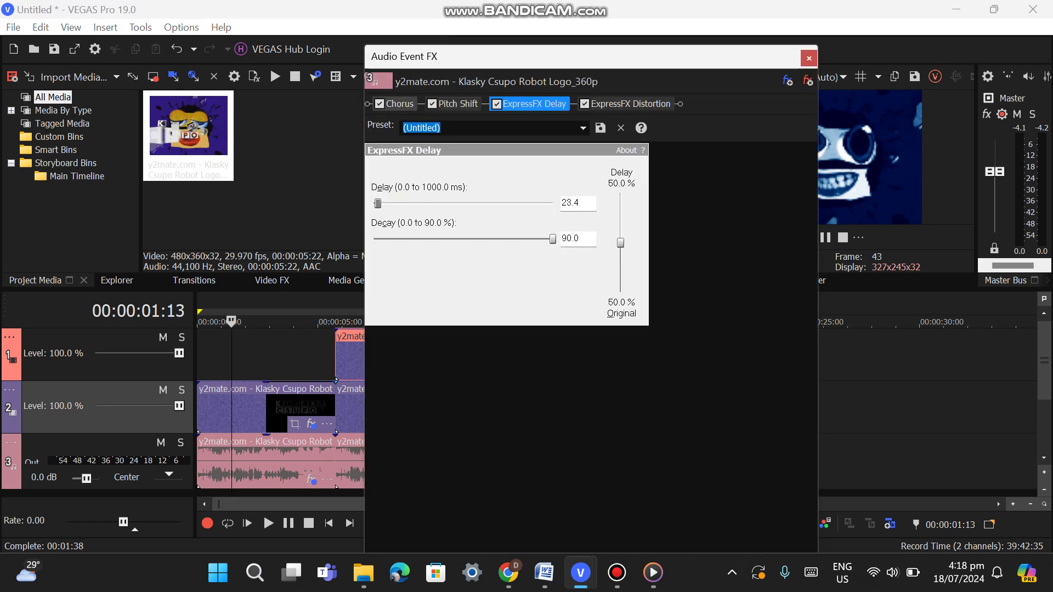
pyautogui.click(395, 103)
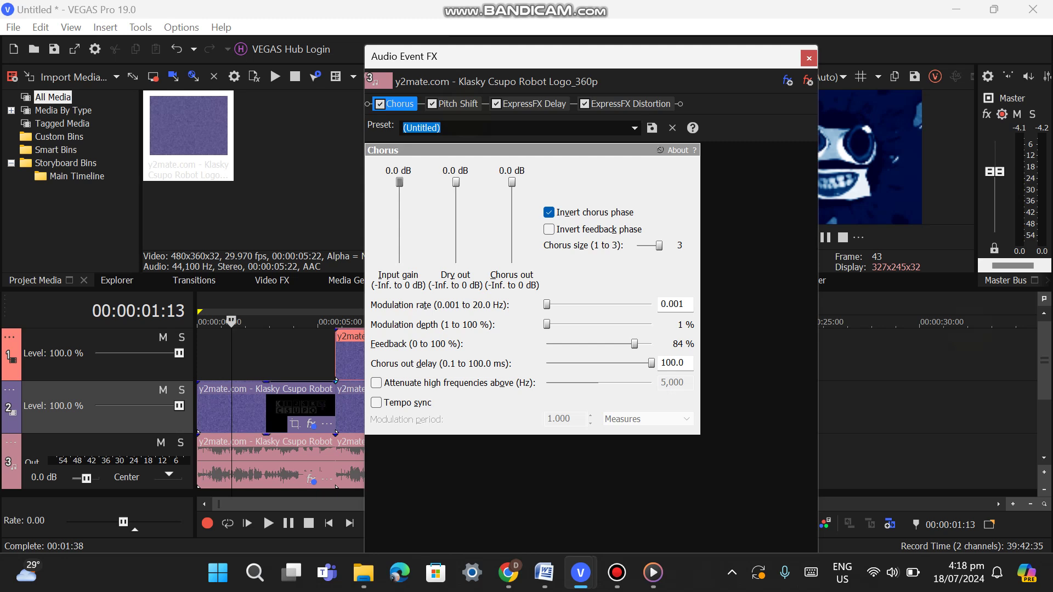
pyautogui.click(455, 104)
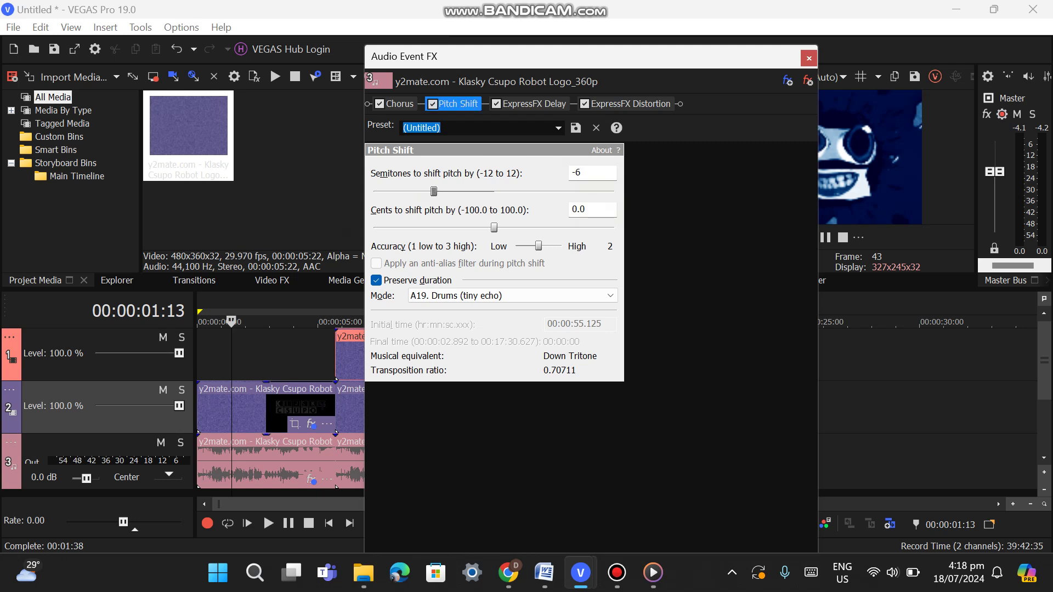
pyautogui.click(530, 104)
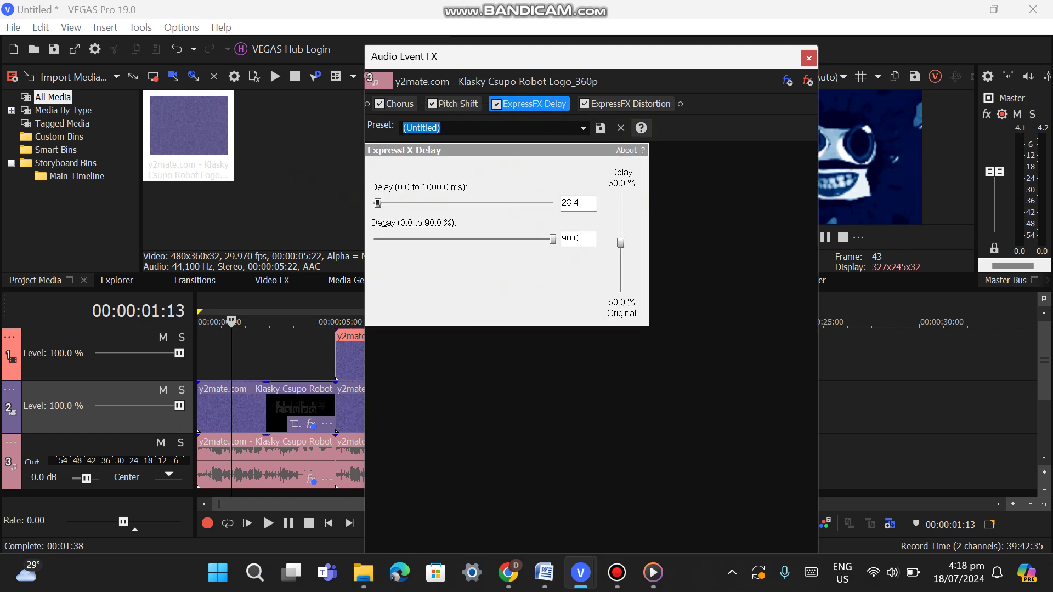
pyautogui.click(625, 104)
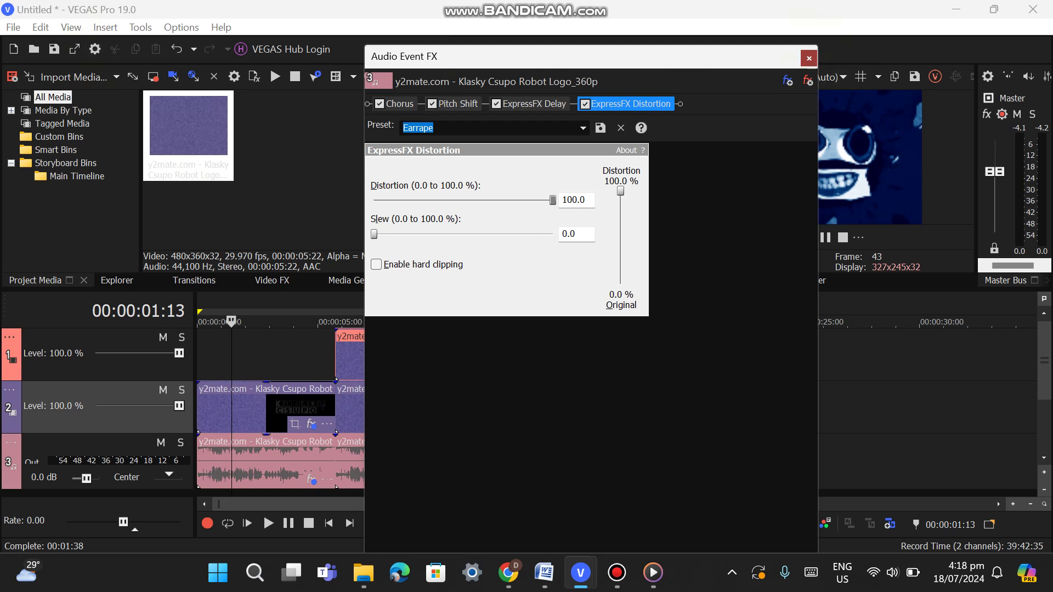
pyautogui.click(809, 58)
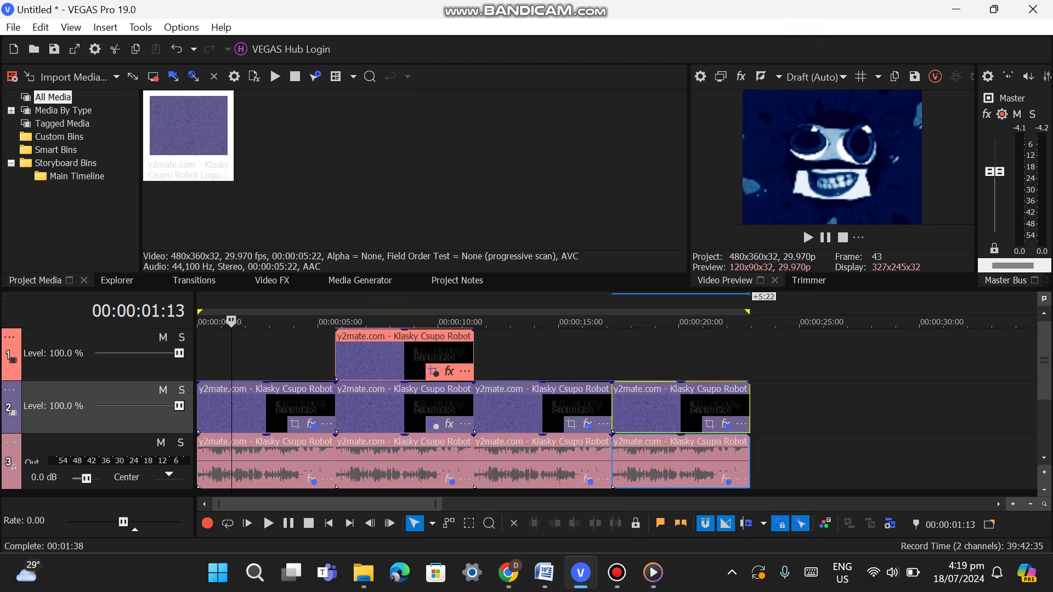
# Step: Examine the Pan/Crop settings of the two stacked video events starting at 00:00:05:22, scrubbing through the upper event's position keyframes
pyautogui.click(399, 322)
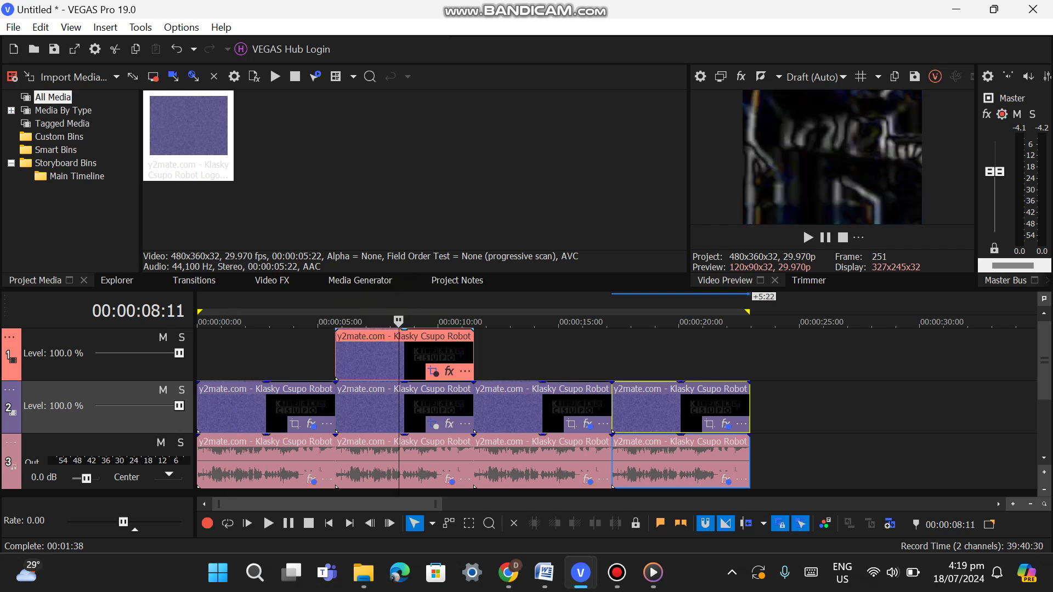
pyautogui.click(335, 322)
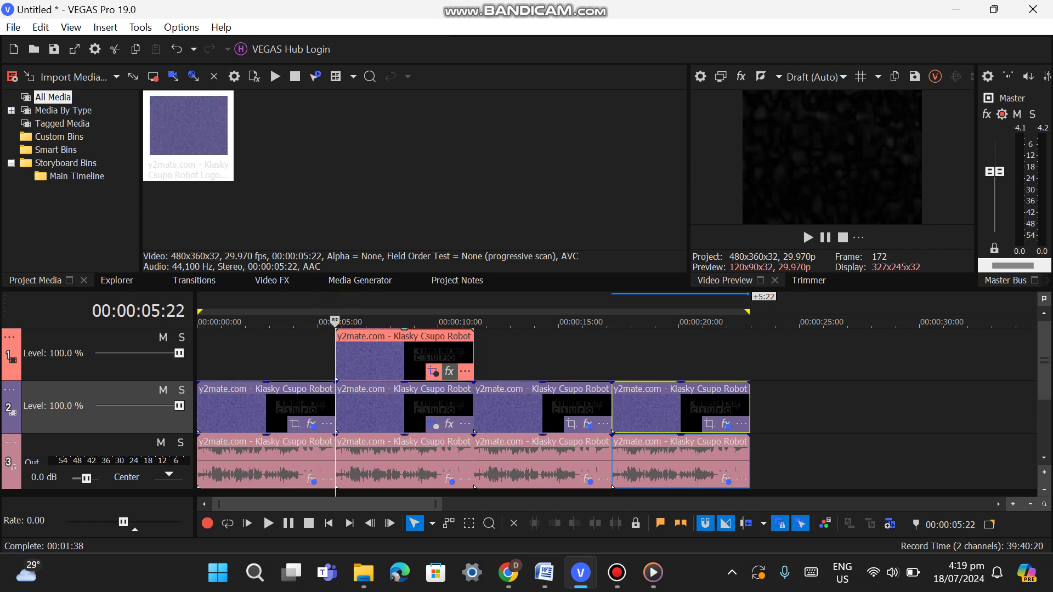
pyautogui.click(434, 371)
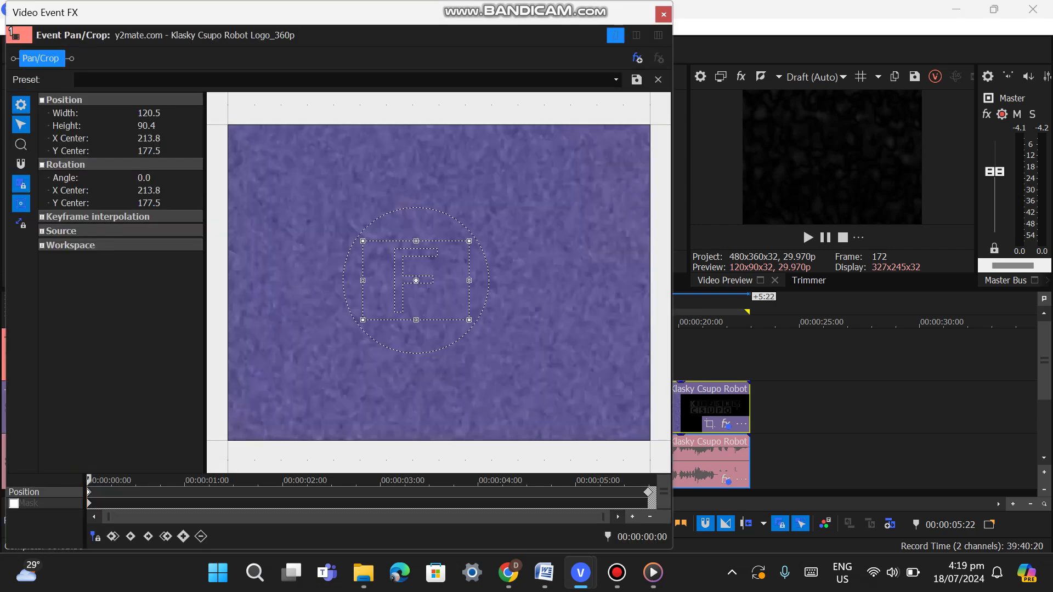
pyautogui.moveTo(88, 480); pyautogui.dragTo(647, 480)
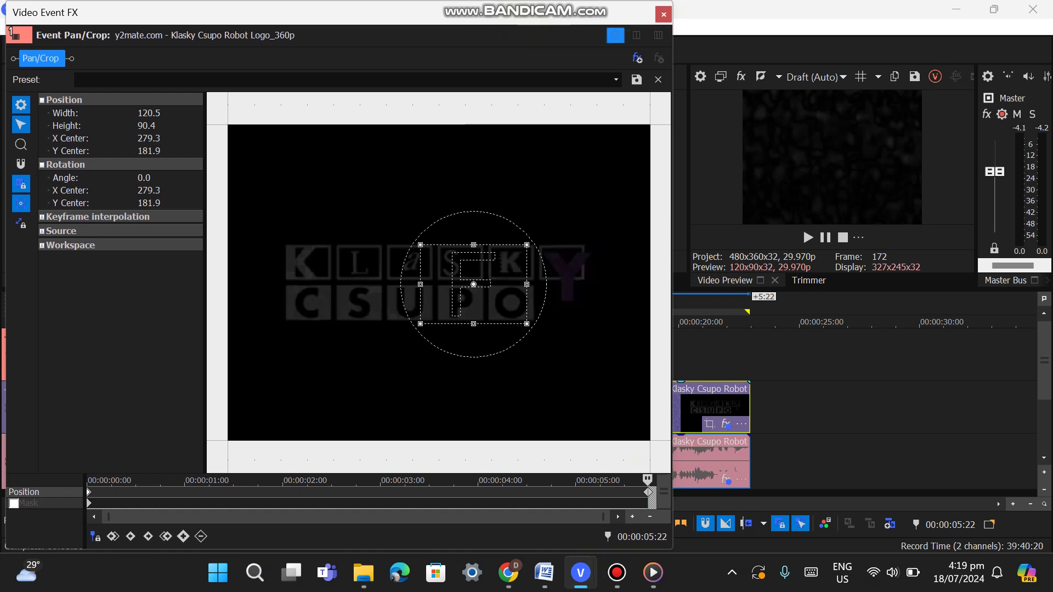
pyautogui.moveTo(647, 480); pyautogui.dragTo(373, 480)
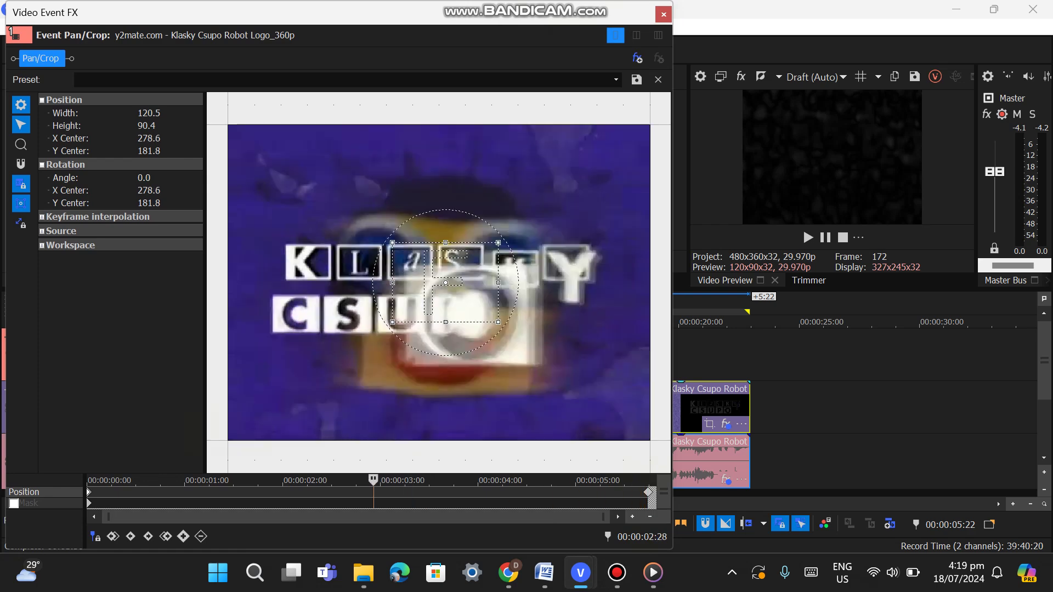
pyautogui.press('Home')
pyautogui.click(663, 14)
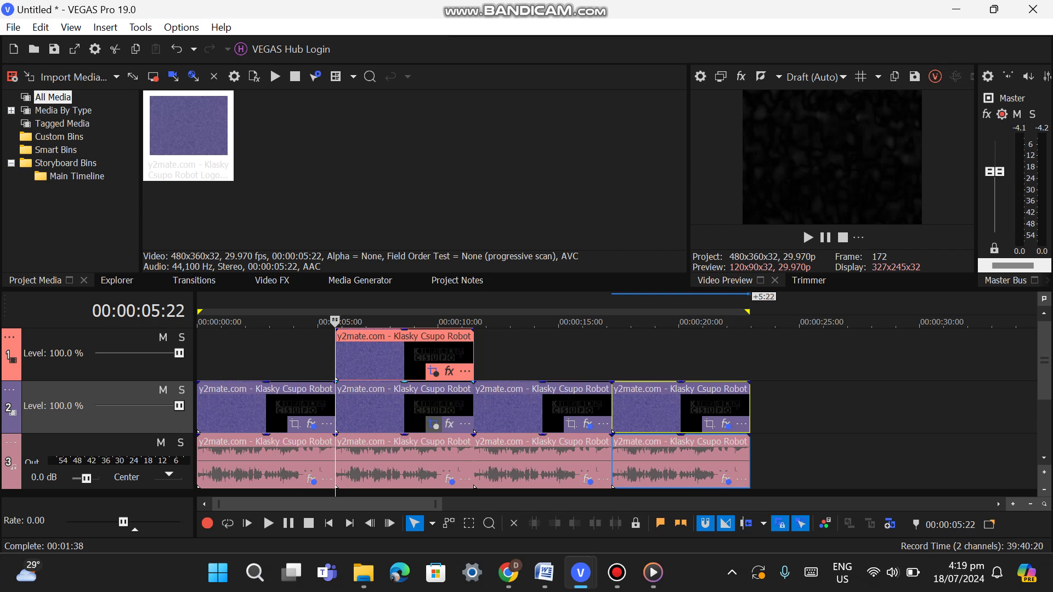
pyautogui.click(449, 424)
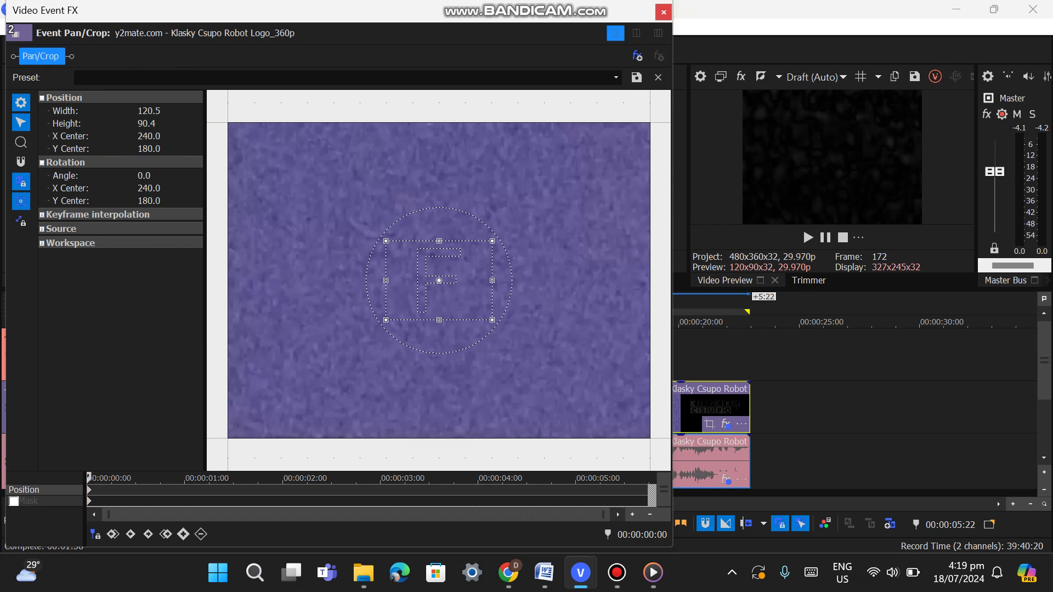
pyautogui.click(663, 12)
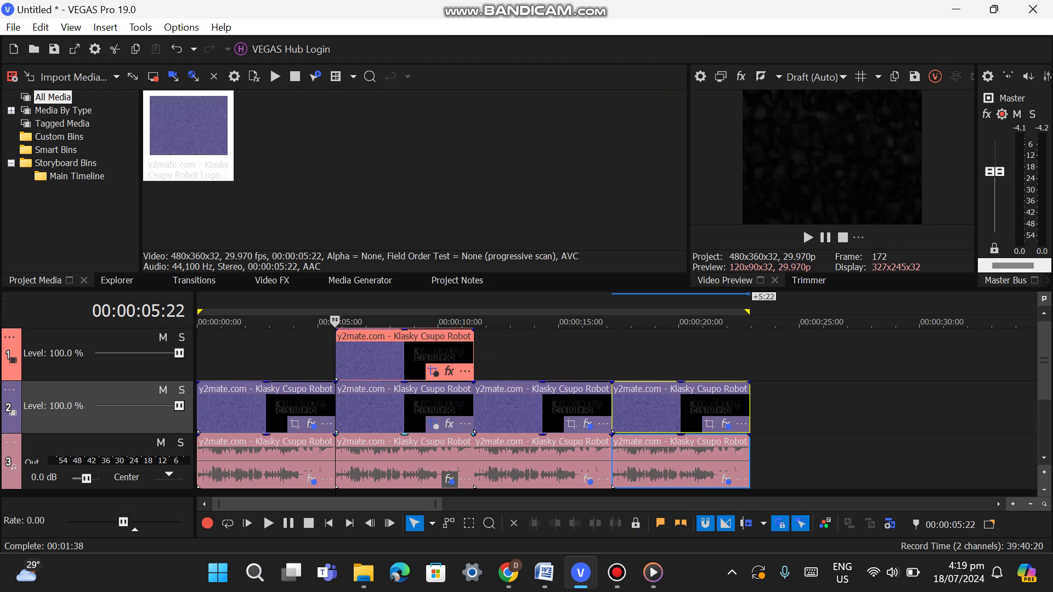
# Step: Review the Vibrato, ExpressFX Delay and ExpressFX Distortion settings in the second audio event's effect chain
pyautogui.click(449, 479)
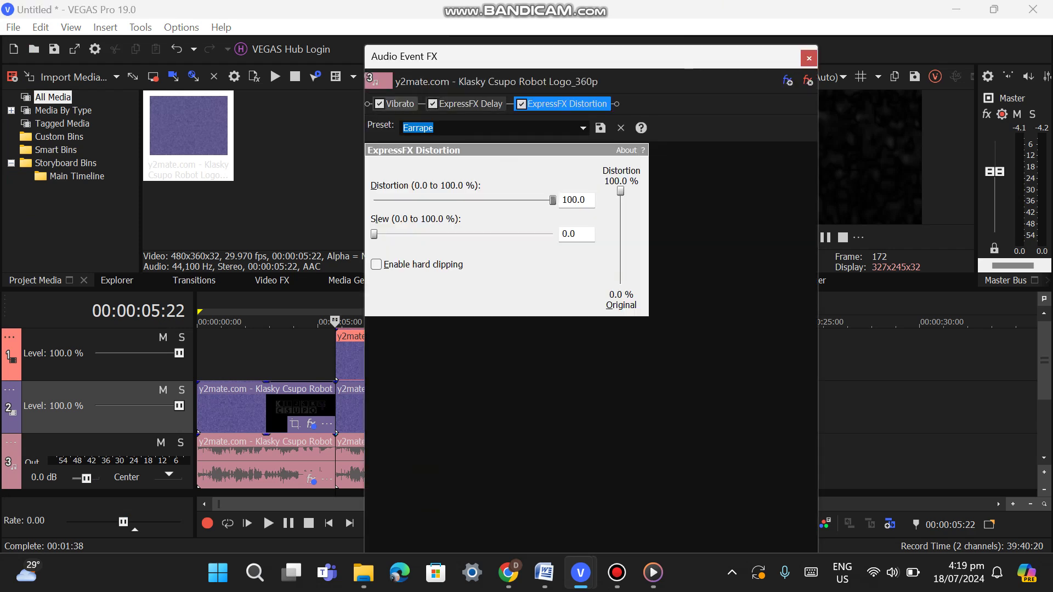
pyautogui.click(400, 104)
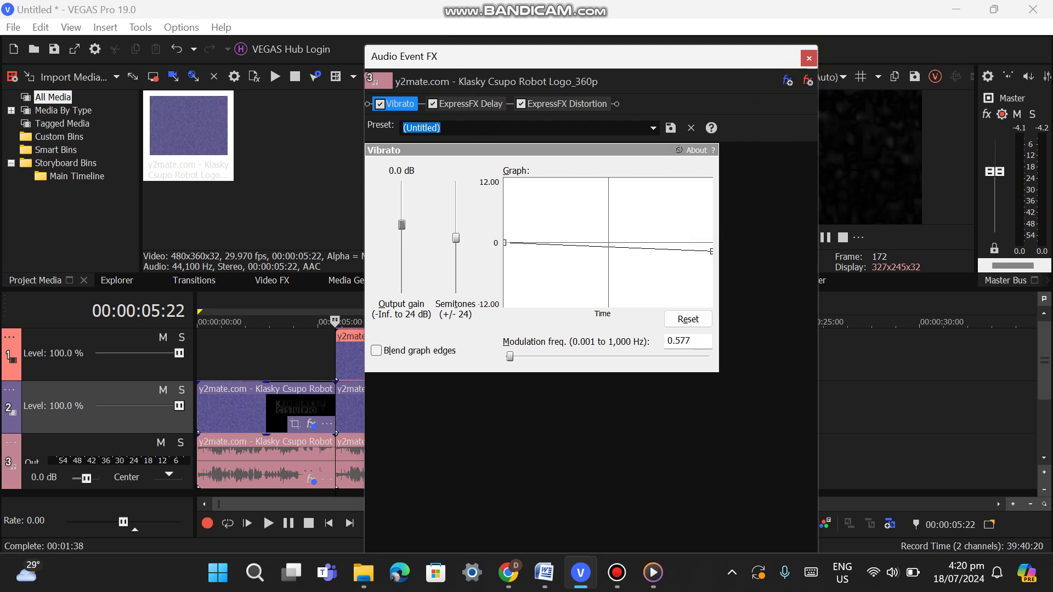
pyautogui.click(470, 104)
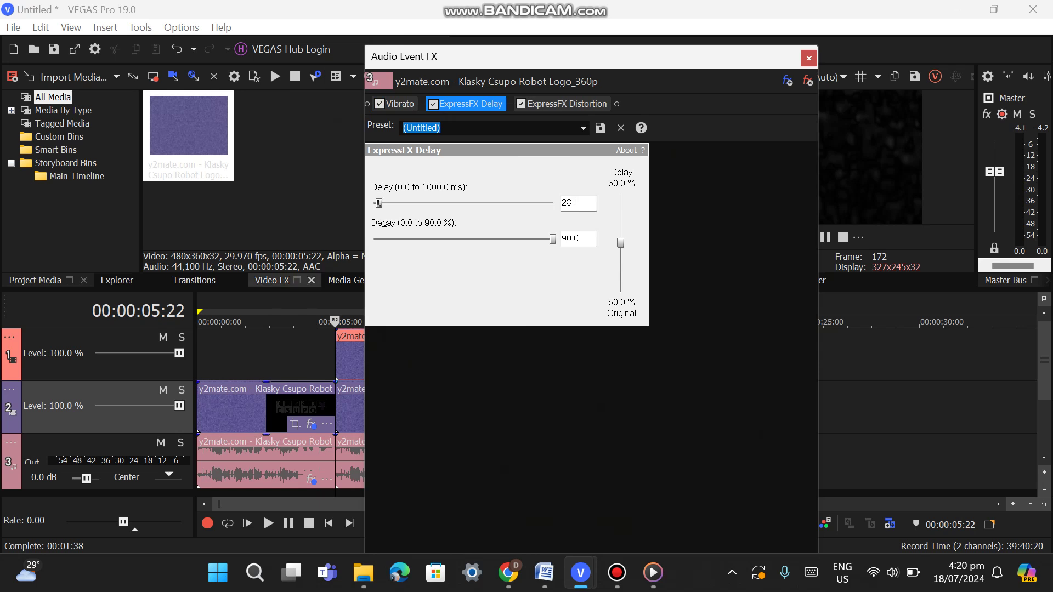
pyautogui.click(565, 103)
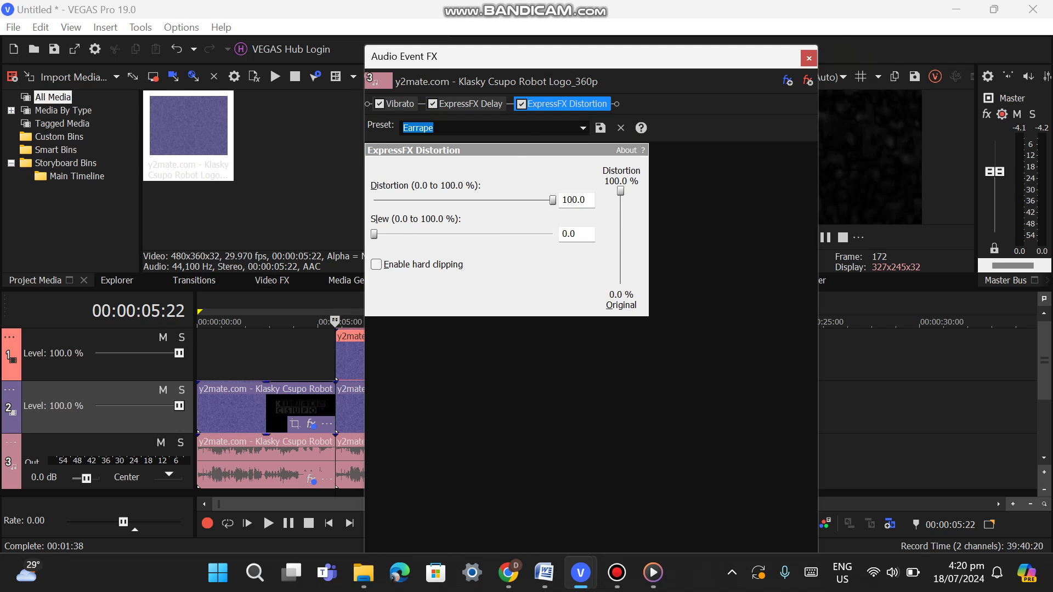
pyautogui.click(808, 58)
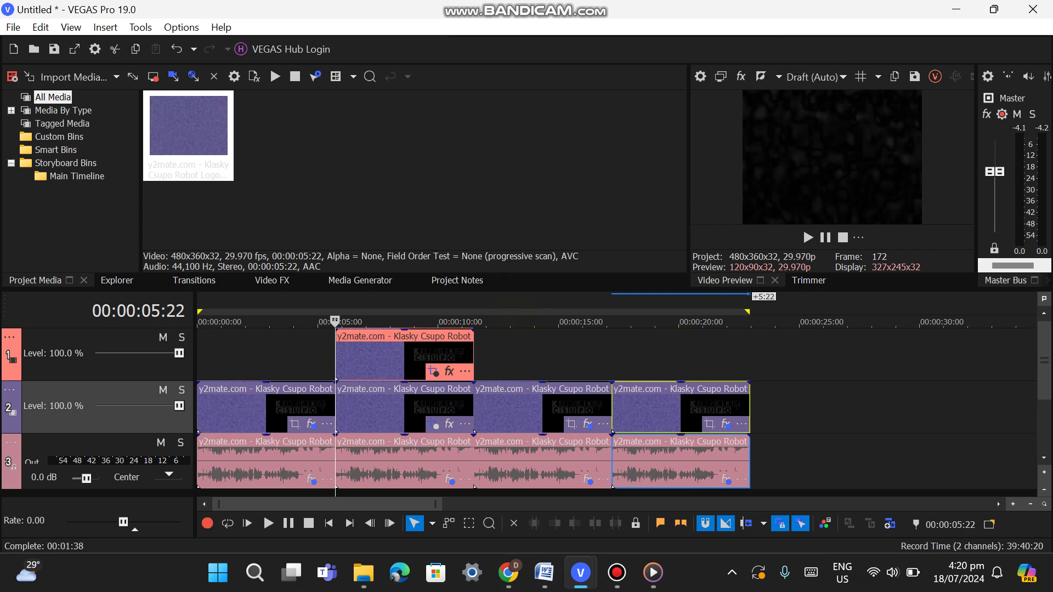
# Step: Examine the NewBlue FE Film Pro settings and preset list in the third video event's effects on track 2
pyautogui.click(504, 322)
pyautogui.click(588, 424)
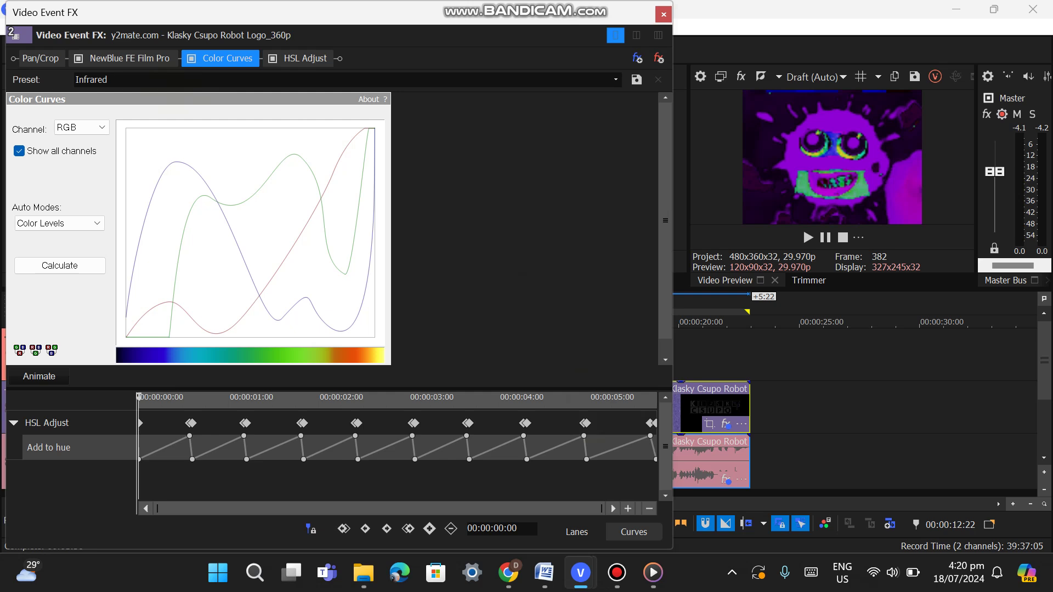
pyautogui.click(129, 58)
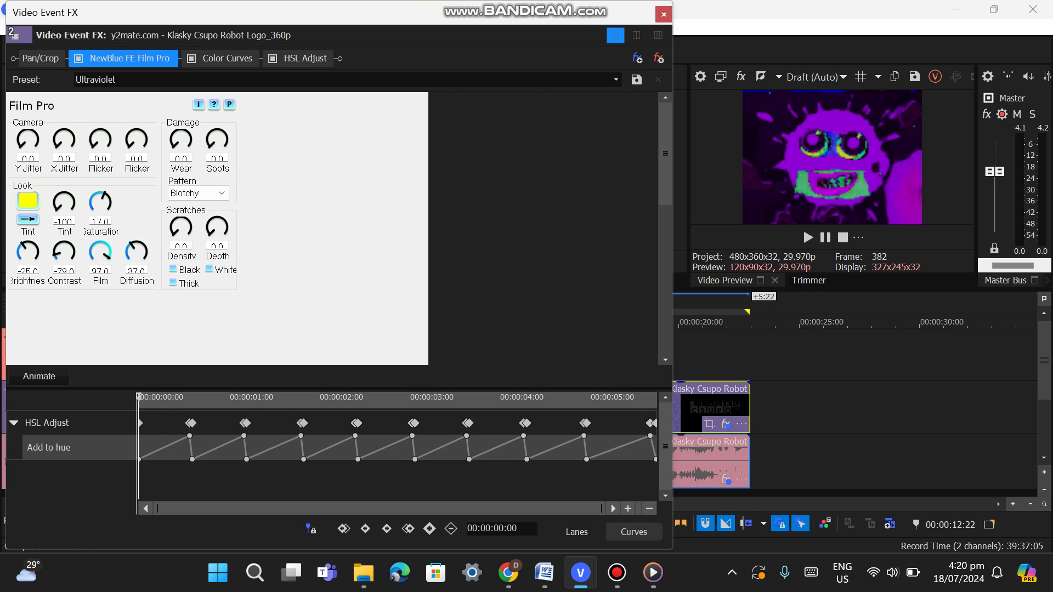
pyautogui.click(616, 80)
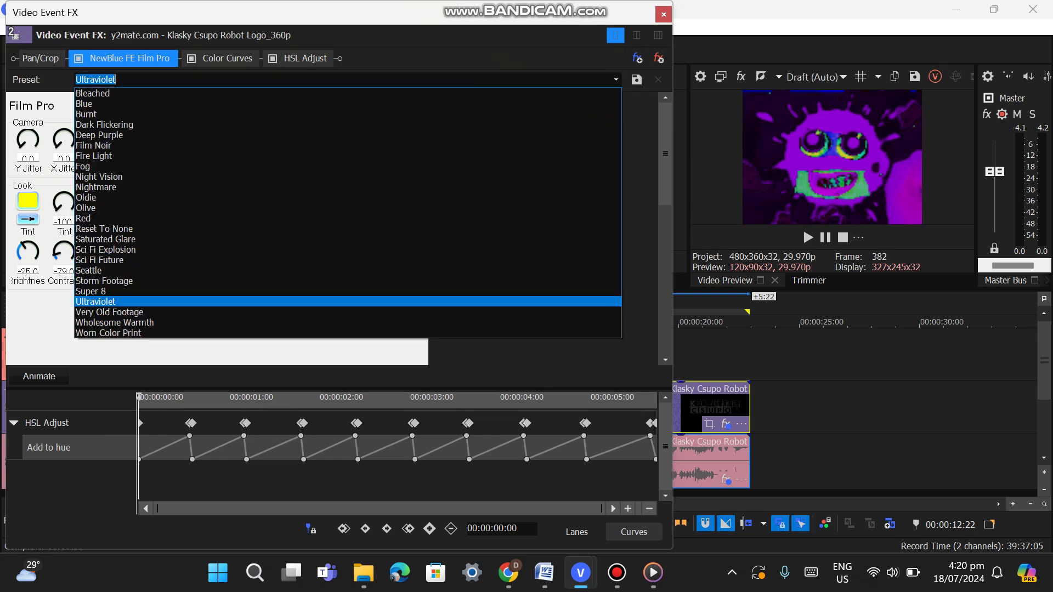
pyautogui.press('Down')
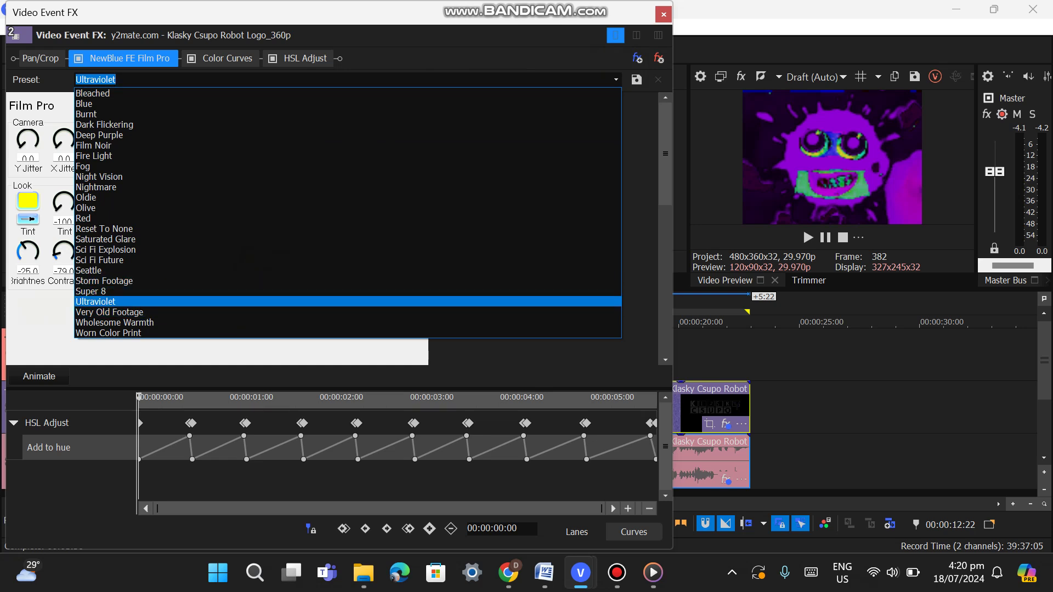
pyautogui.press('Return')
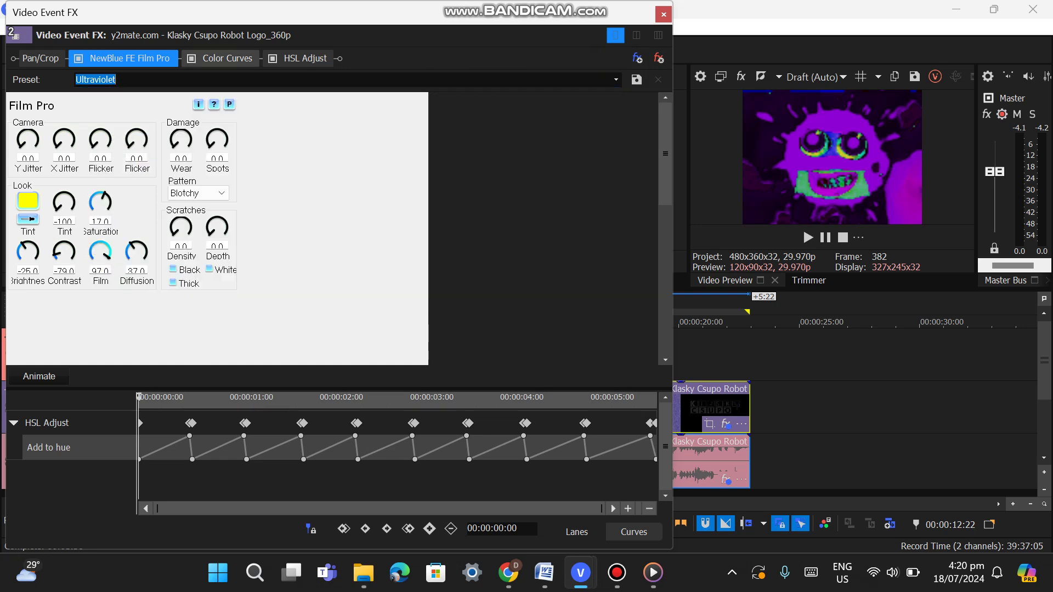
# Step: Examine the Color Curves graph and preset list for the same video event
pyautogui.click(221, 58)
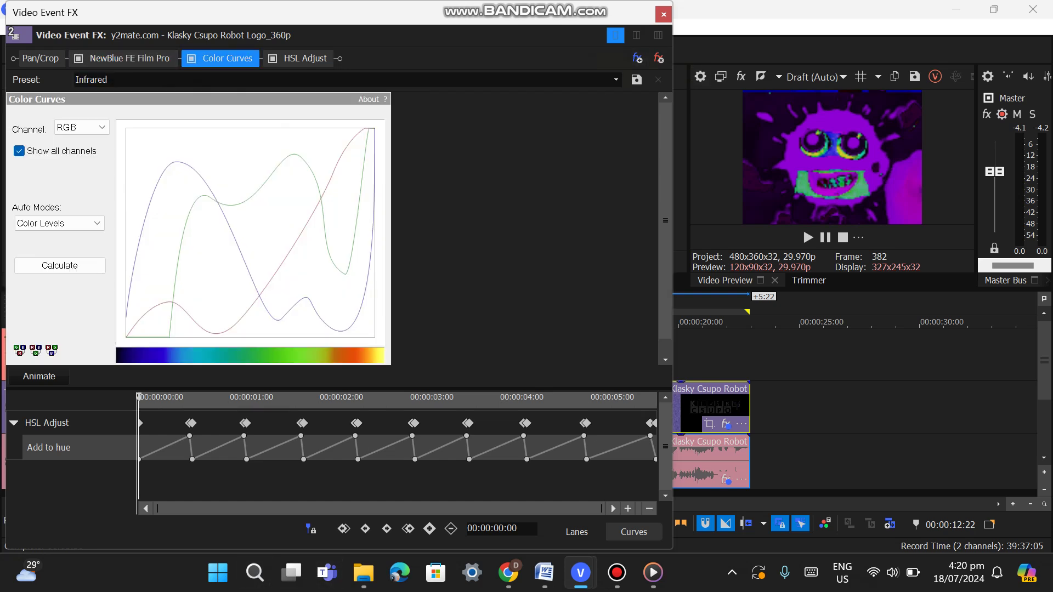
pyautogui.click(616, 80)
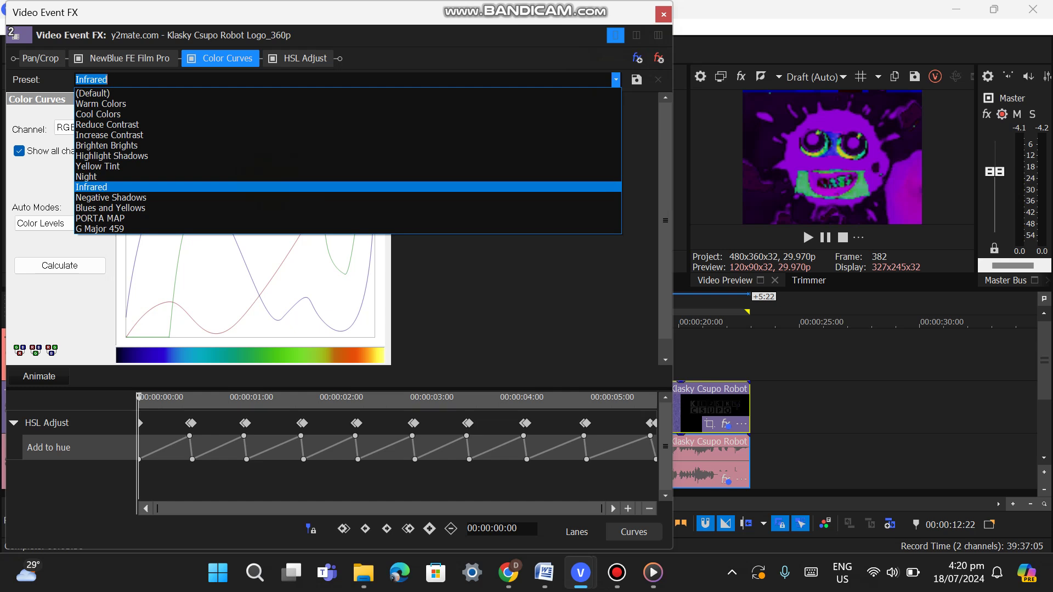
pyautogui.press('Escape')
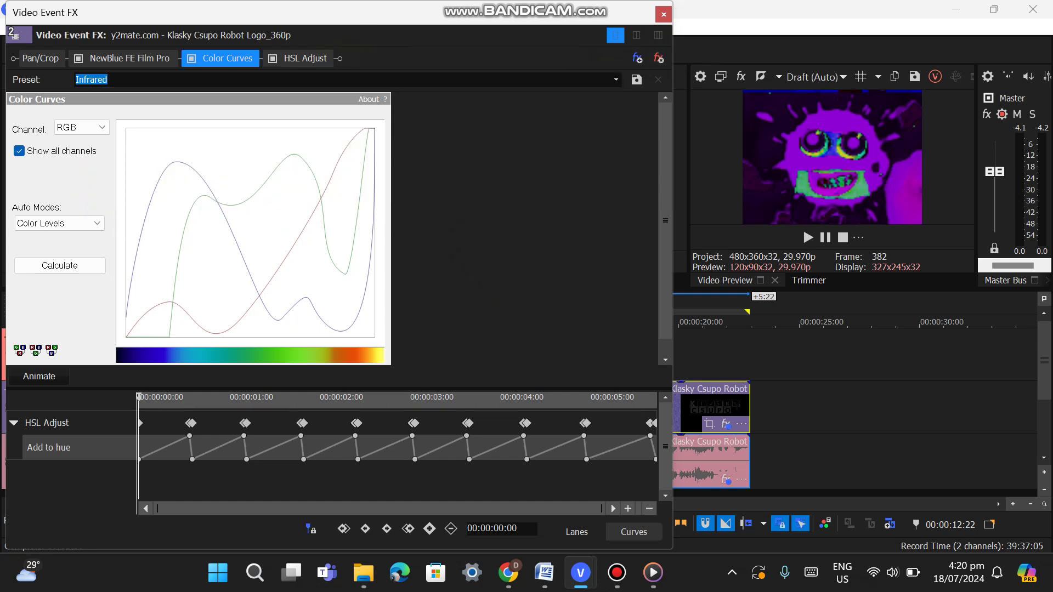
# Step: Examine the Add to hue keyframes in the third video event's HSL Adjust effect, going through them from 00:00:00:00 to 00:00:05:22
pyautogui.click(298, 58)
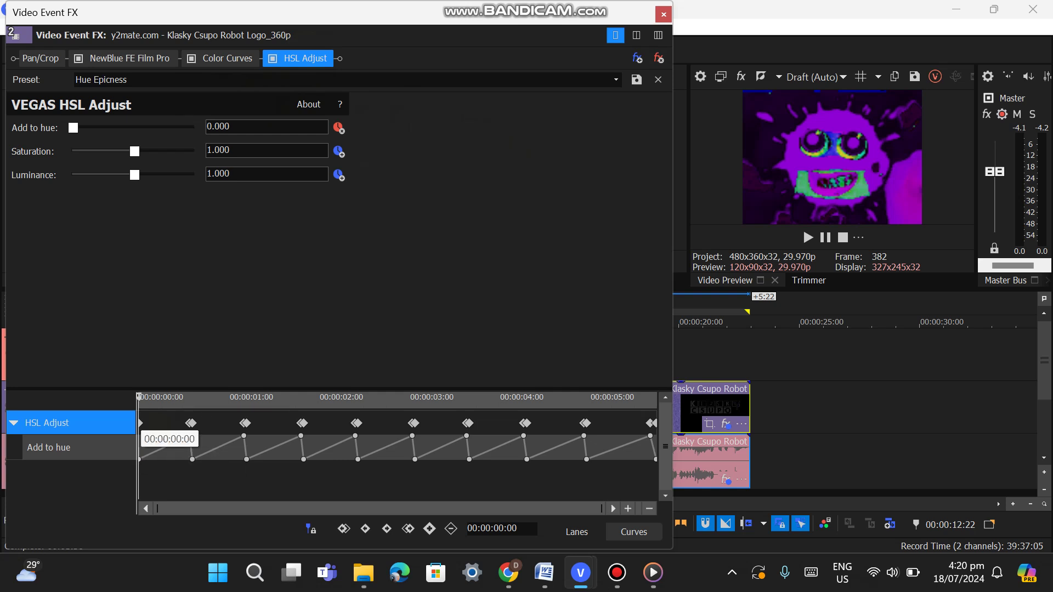
pyautogui.click(185, 425)
pyautogui.click(138, 436)
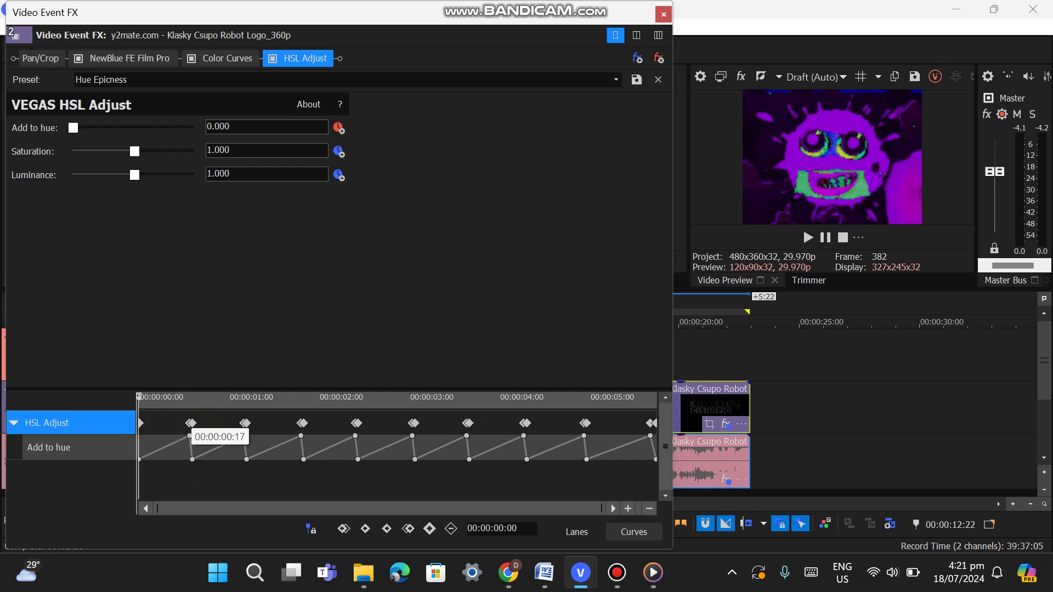
pyautogui.click(191, 437)
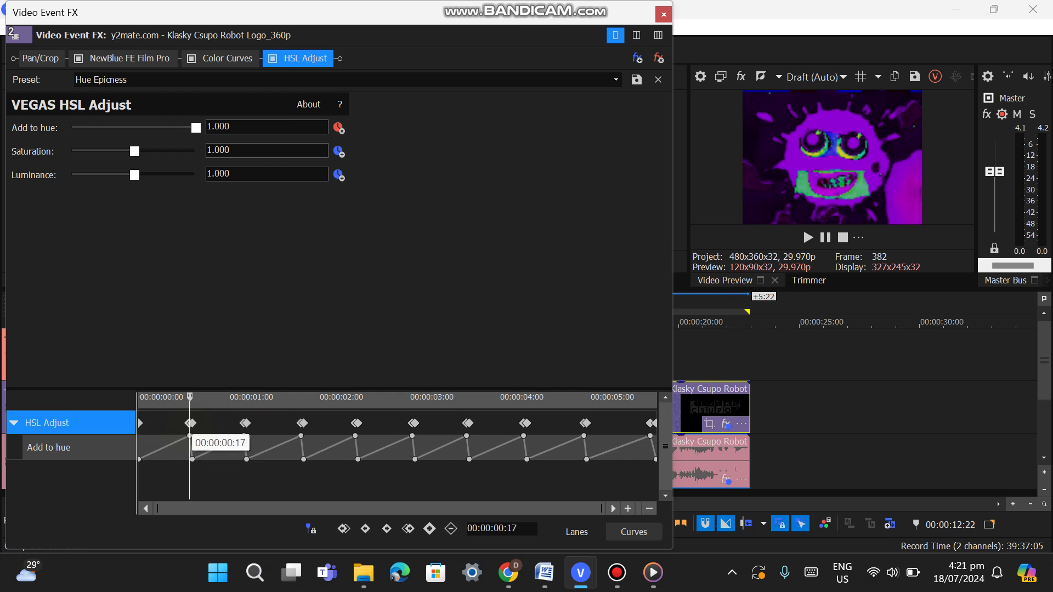
pyautogui.click(192, 437)
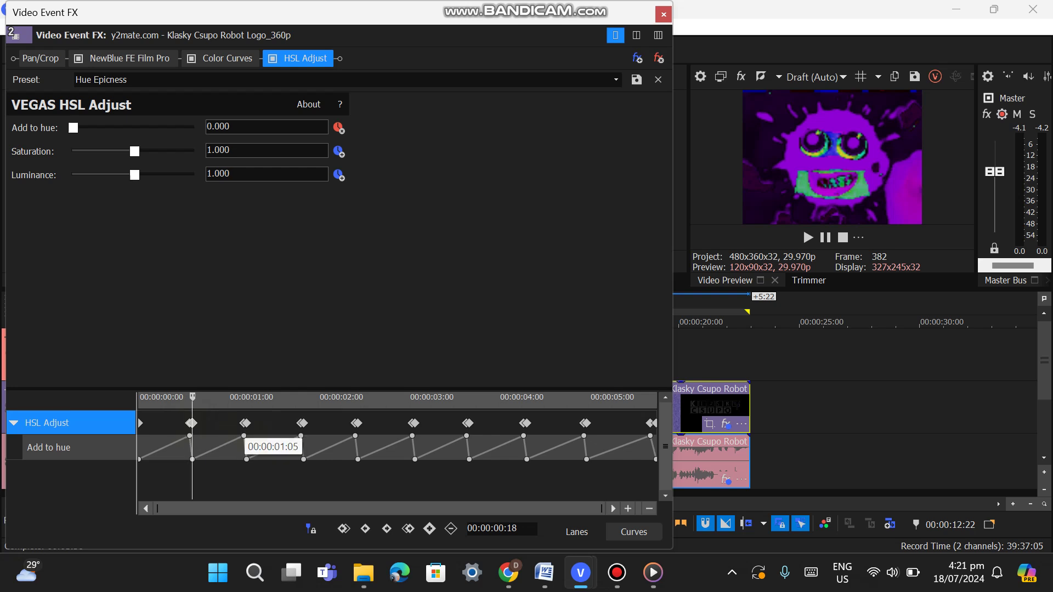
pyautogui.click(239, 439)
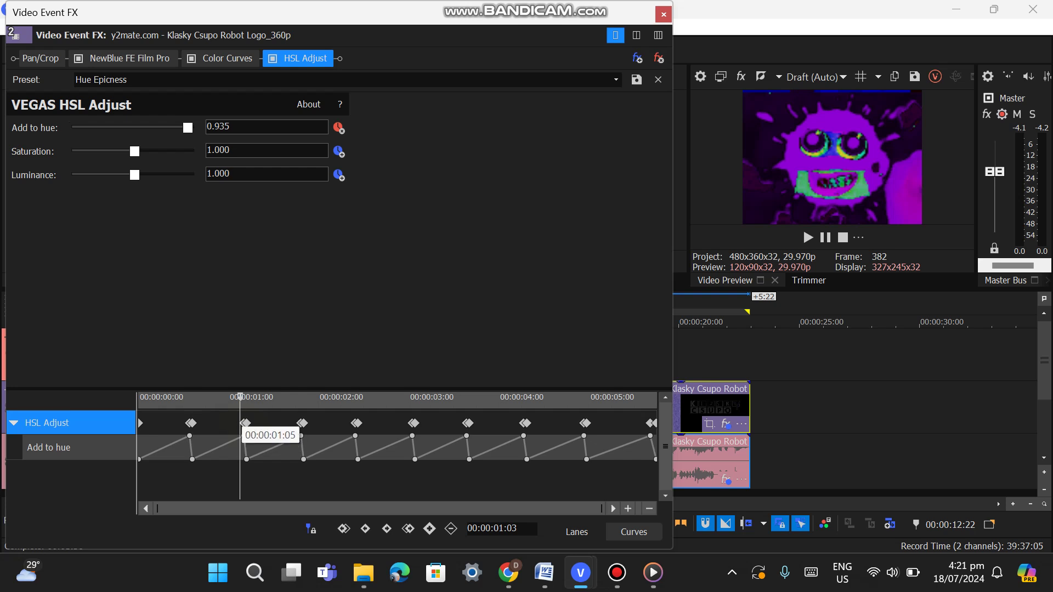
pyautogui.click(243, 436)
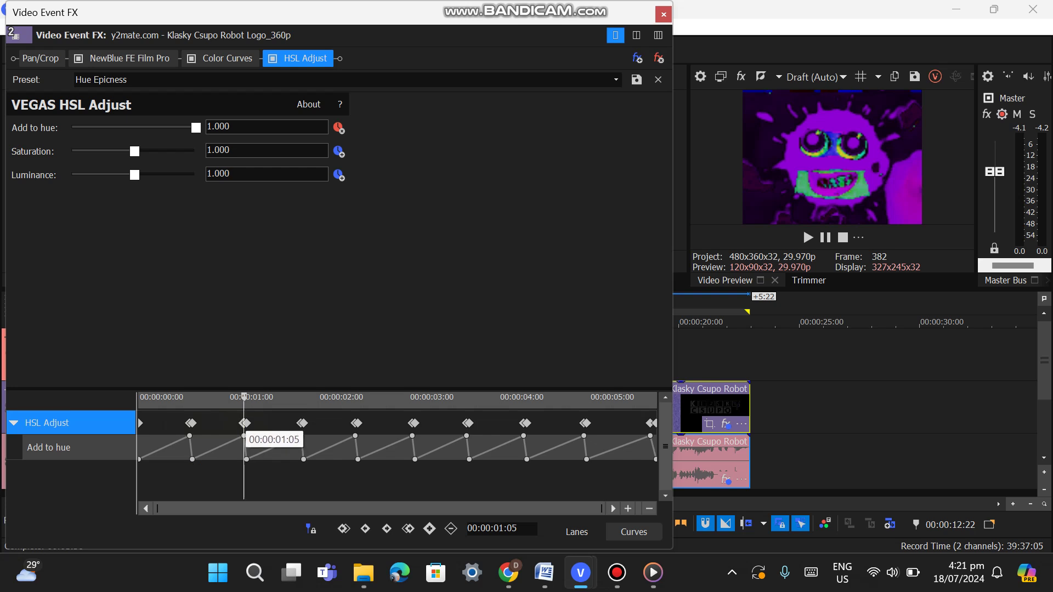
pyautogui.click(246, 423)
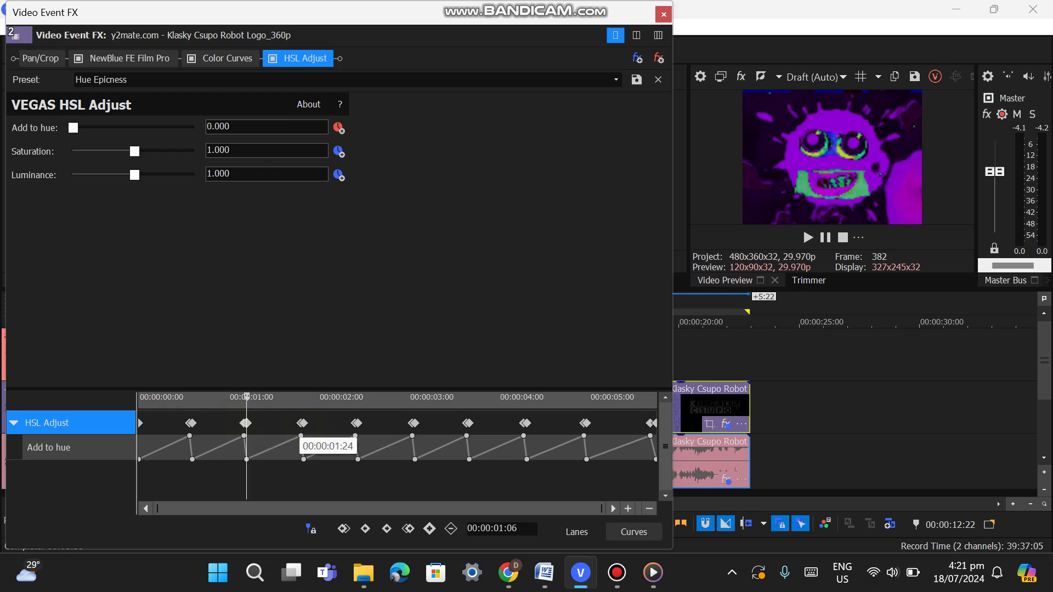
pyautogui.click(297, 447)
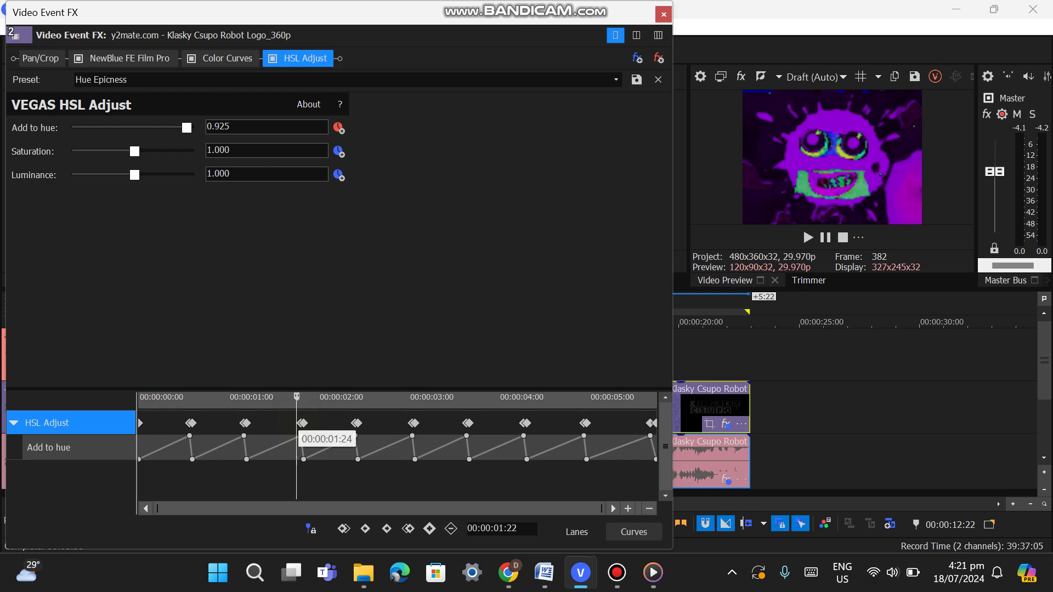
pyautogui.click(301, 436)
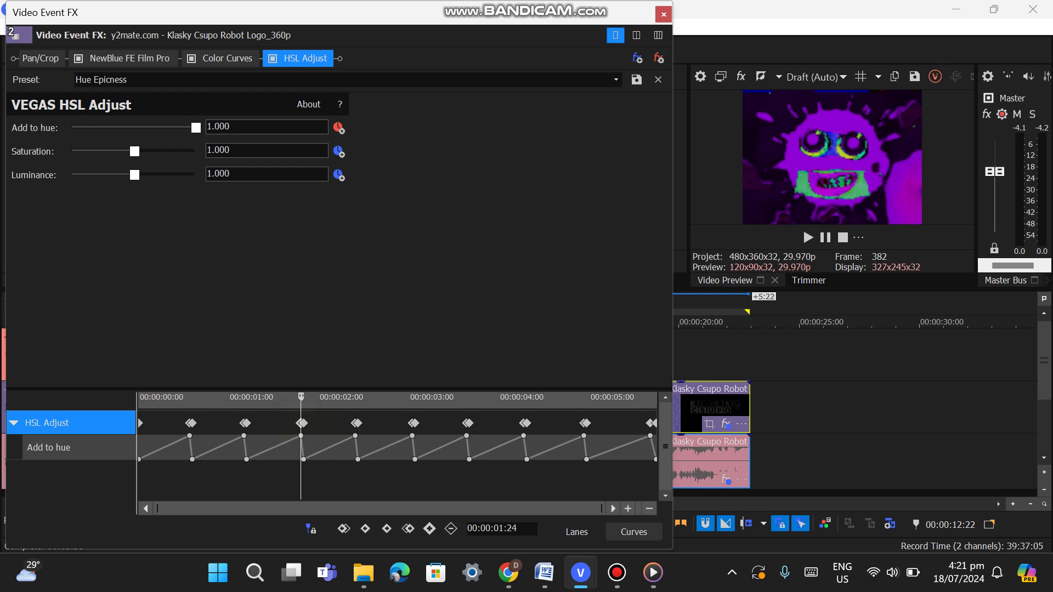
pyautogui.click(303, 436)
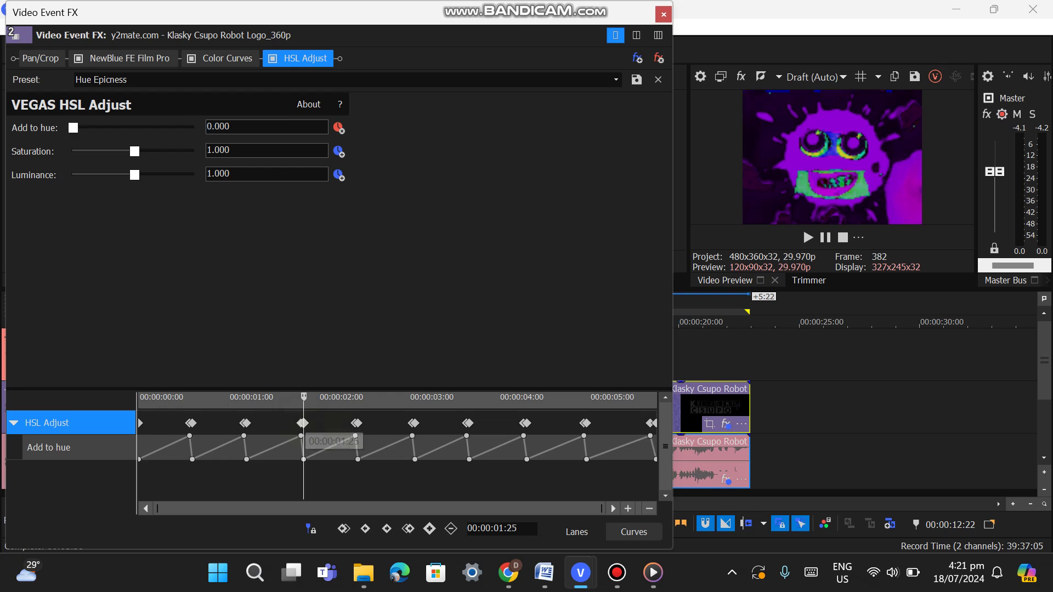
pyautogui.click(355, 436)
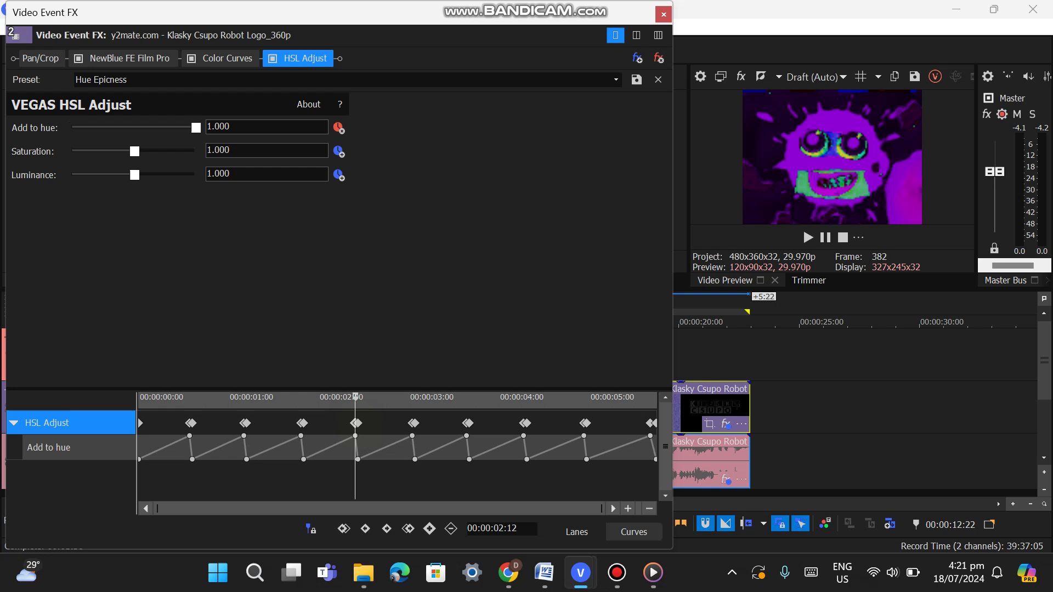
pyautogui.click(358, 423)
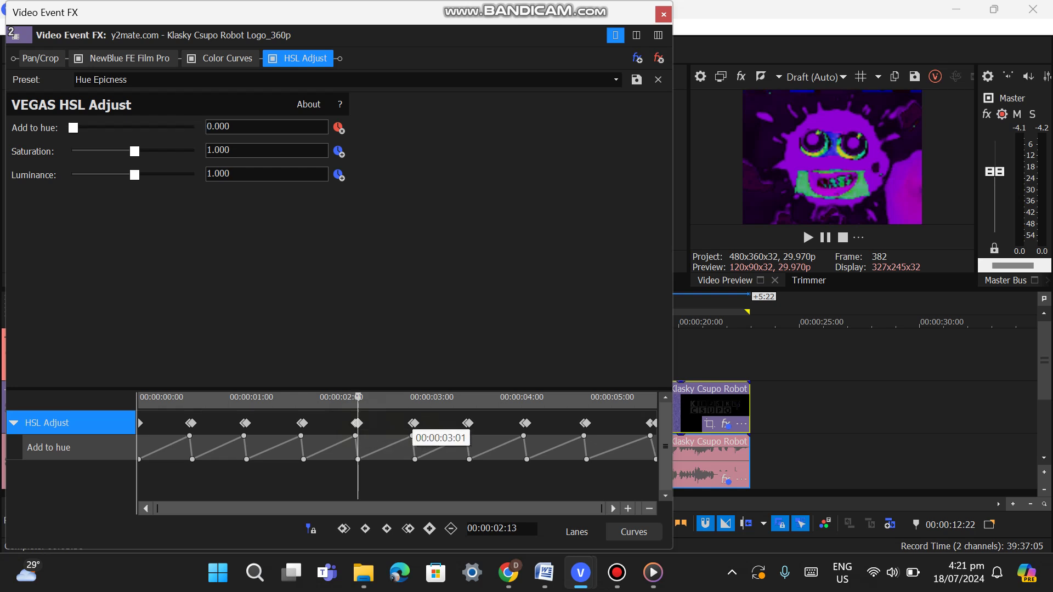
pyautogui.click(414, 436)
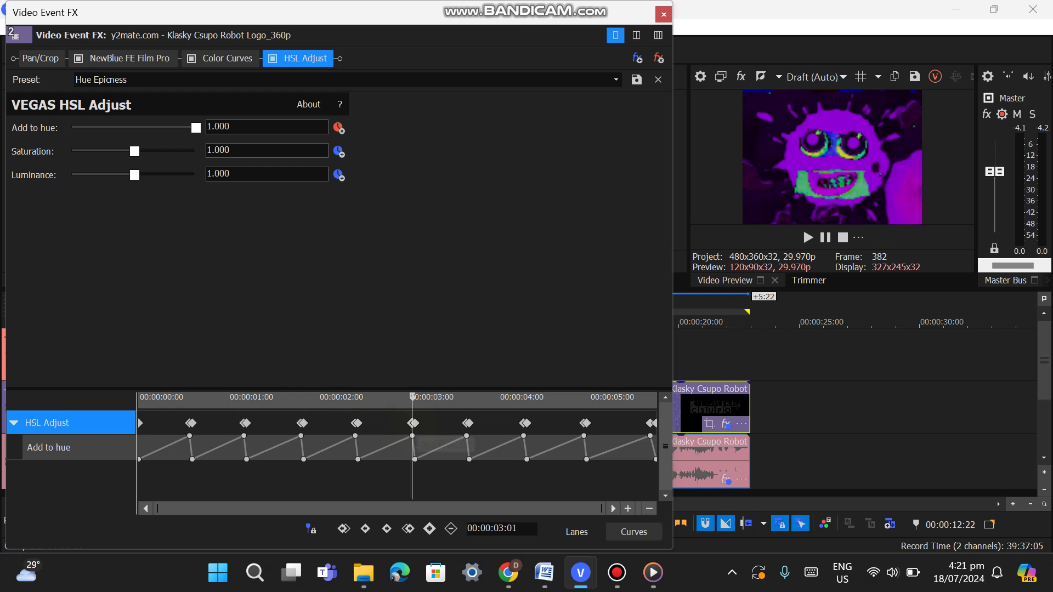
pyautogui.click(415, 423)
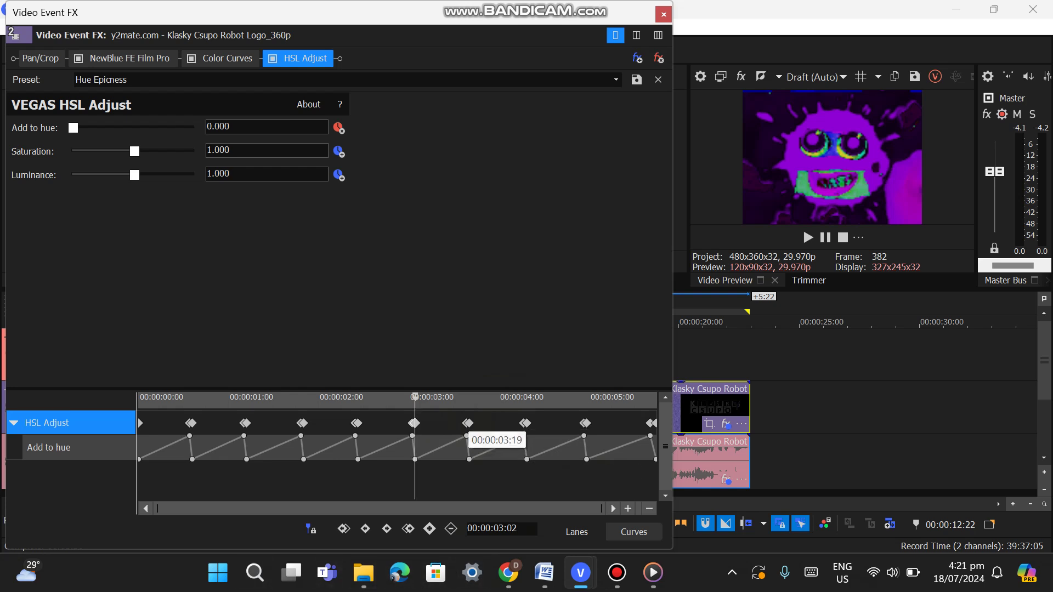
pyautogui.click(467, 436)
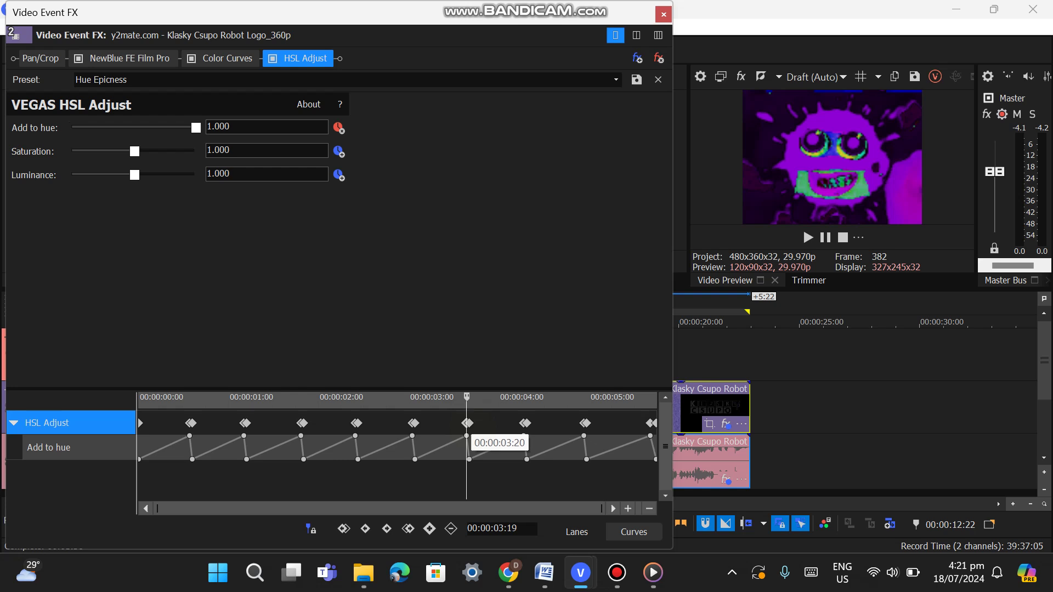
pyautogui.click(469, 439)
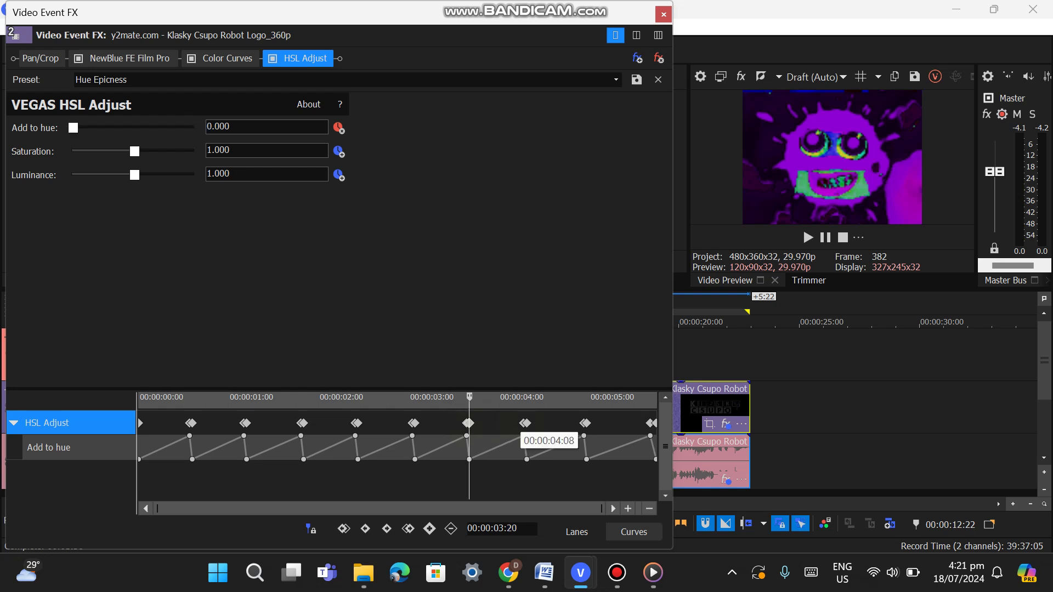
pyautogui.click(523, 437)
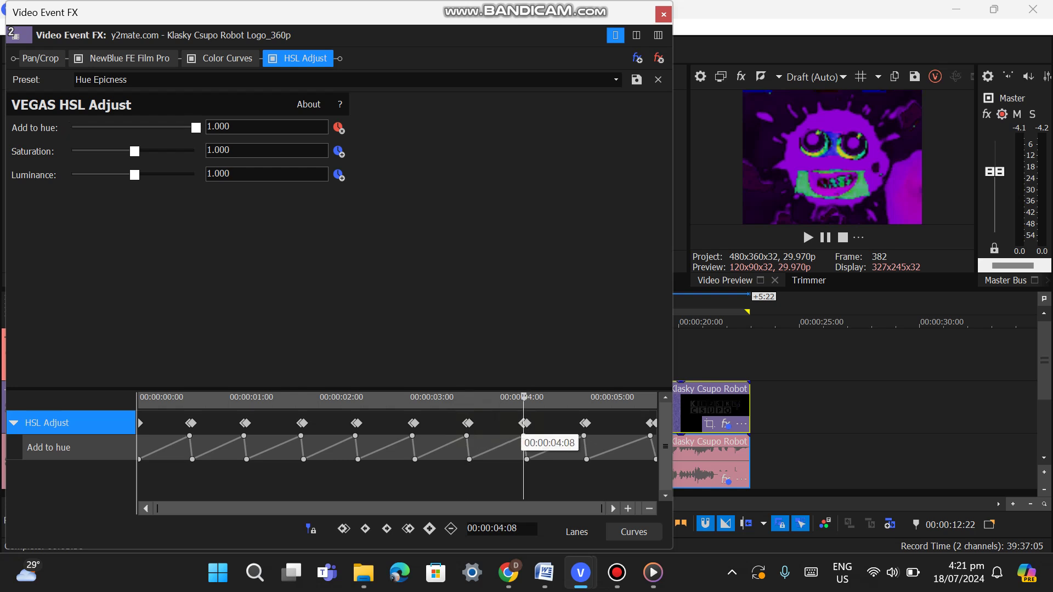
pyautogui.click(525, 436)
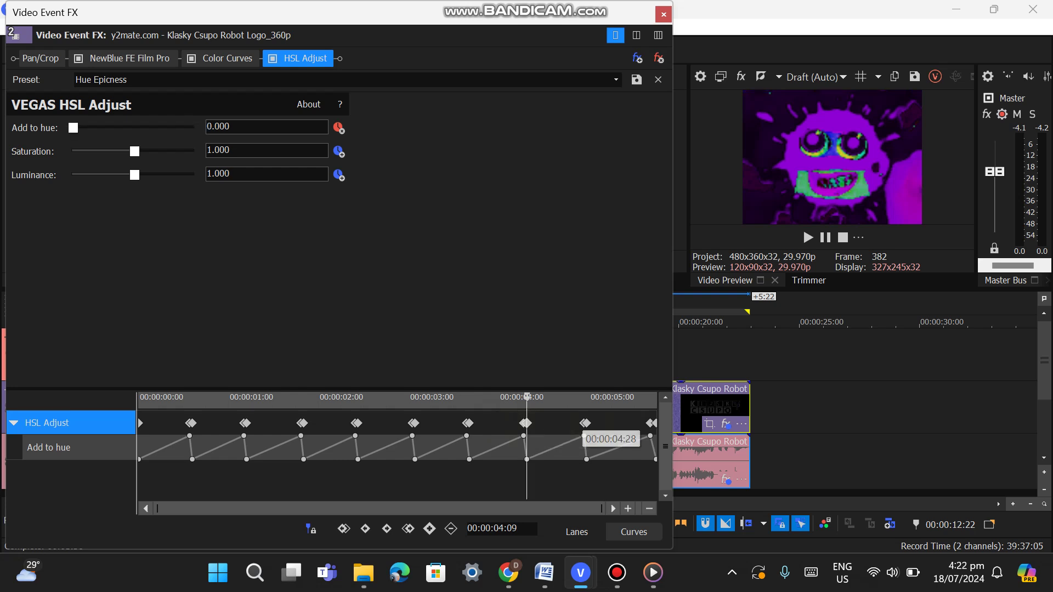
pyautogui.click(582, 438)
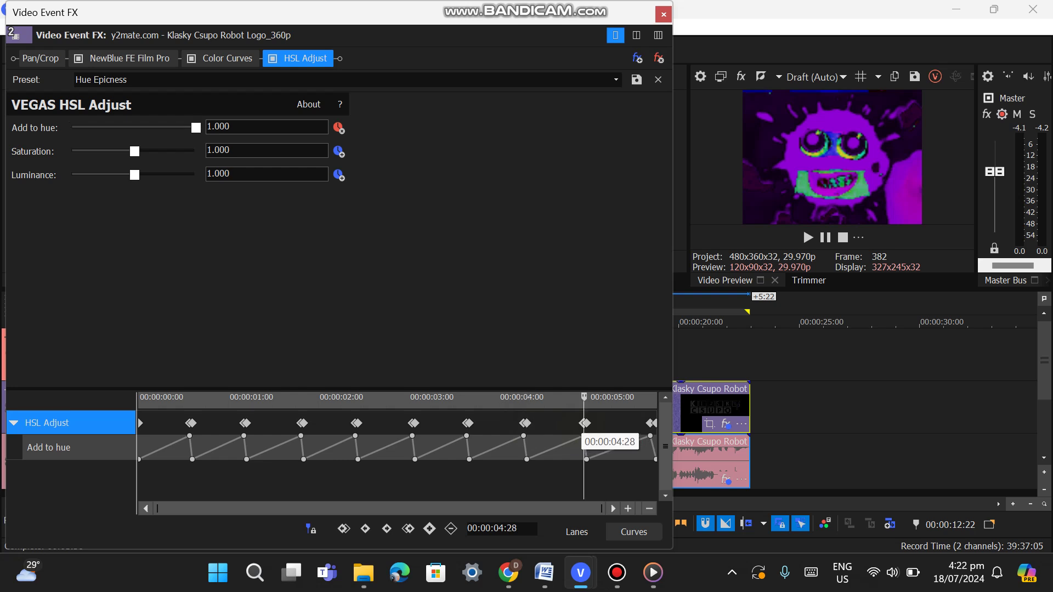
pyautogui.click(586, 438)
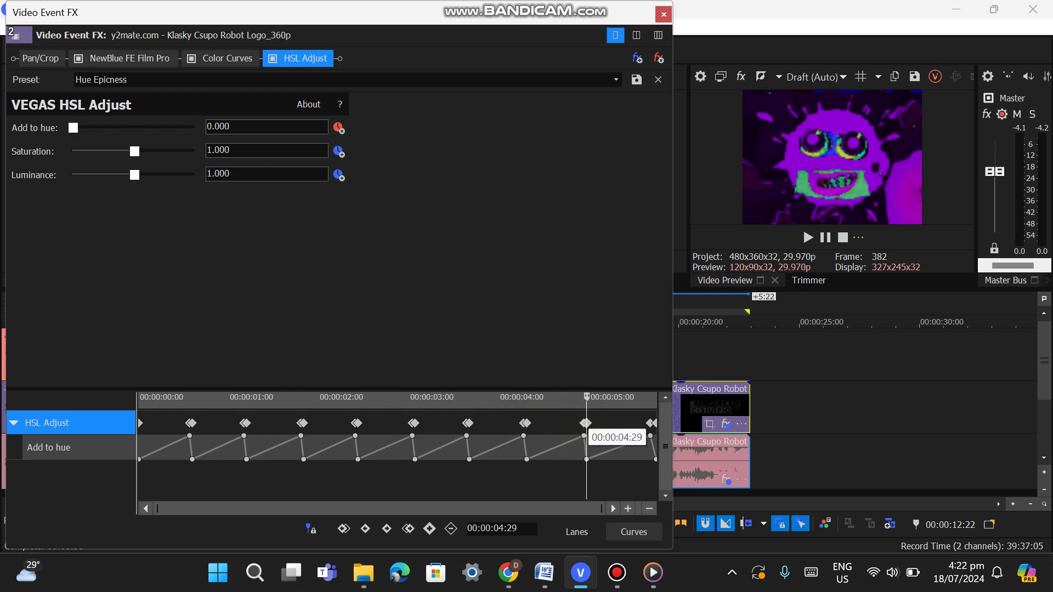
pyautogui.click(646, 437)
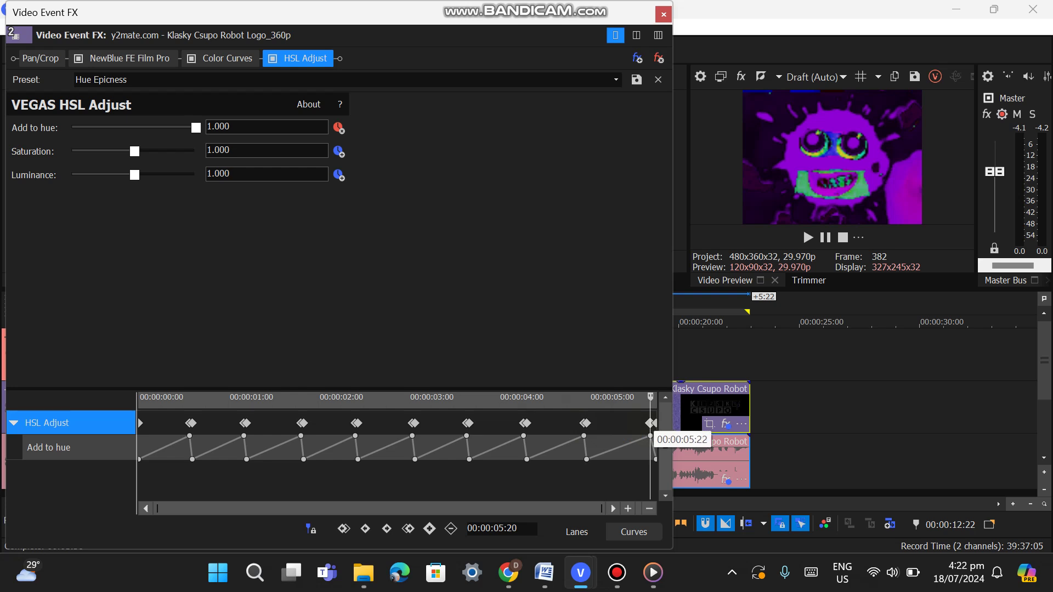
pyautogui.click(654, 437)
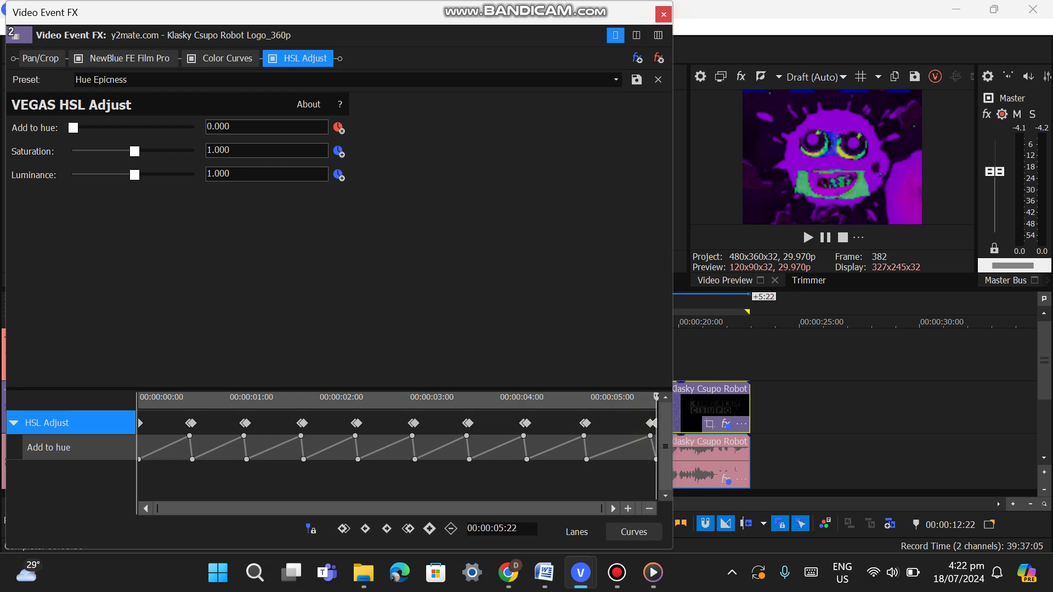
pyautogui.click(662, 14)
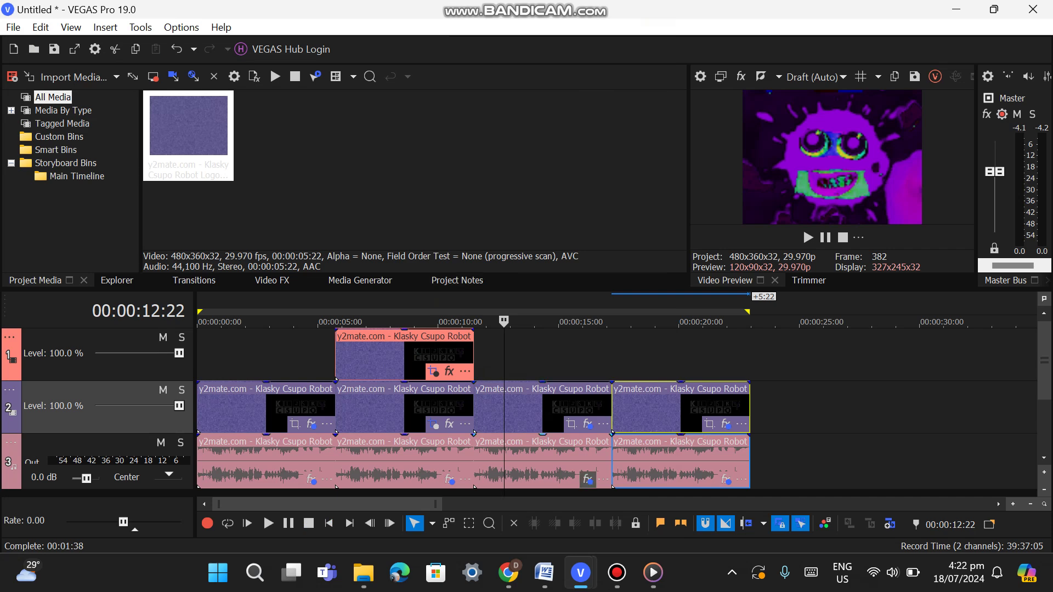
# Step: Review the ExpressFX Delay and ExpressFX Distortion settings in the third audio event's effect chain
pyautogui.click(587, 479)
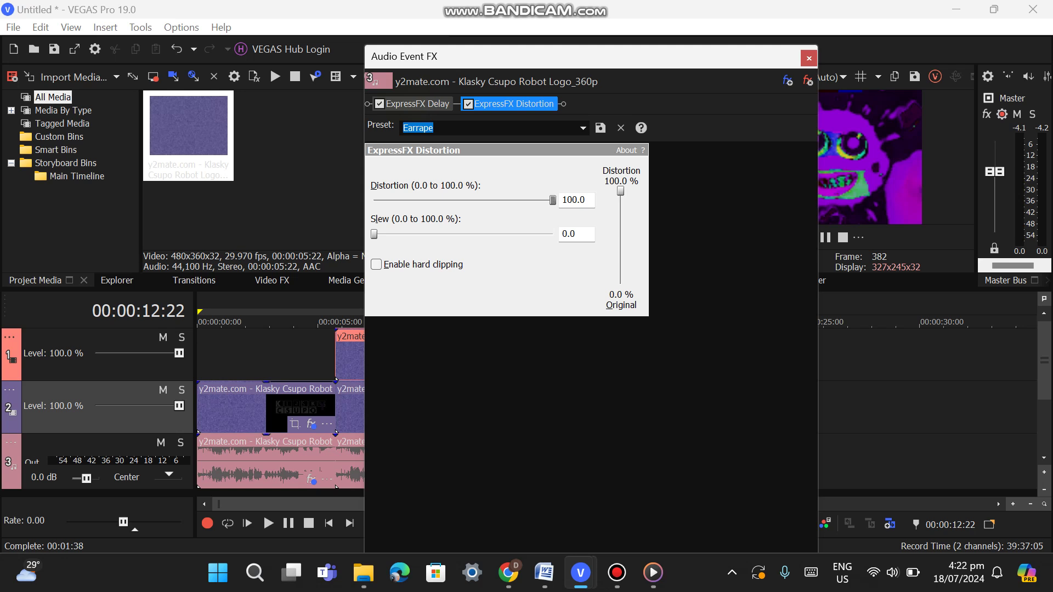
pyautogui.click(418, 104)
pyautogui.moveTo(377, 203); pyautogui.dragTo(377, 203)
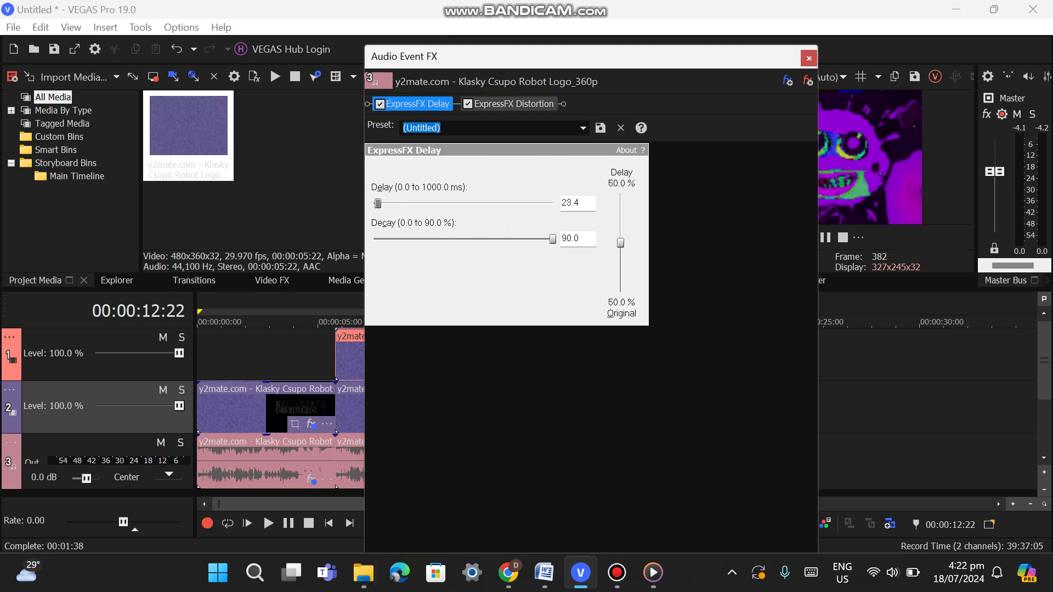
pyautogui.click(514, 103)
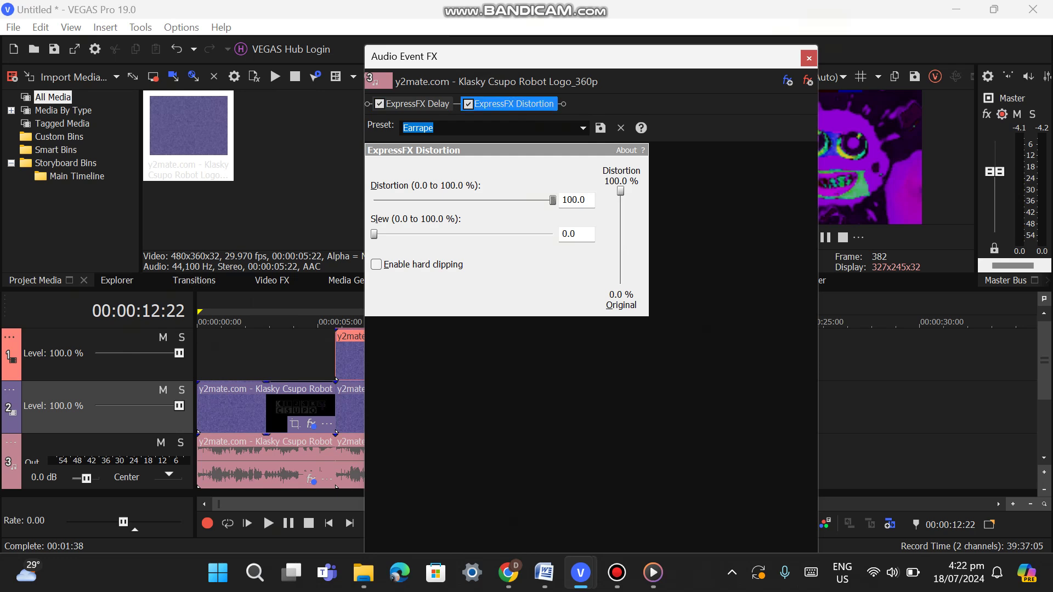
pyautogui.click(809, 59)
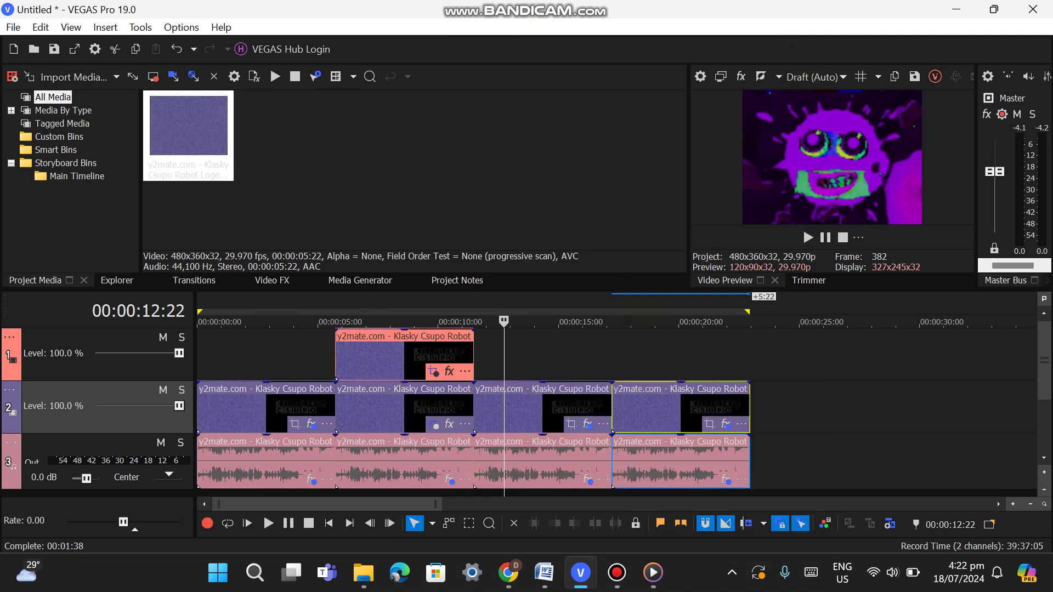
# Step: Examine the NewBlue FE Film Pro and Color Curves settings in the fourth video event's effects on track 2
pyautogui.click(644, 406)
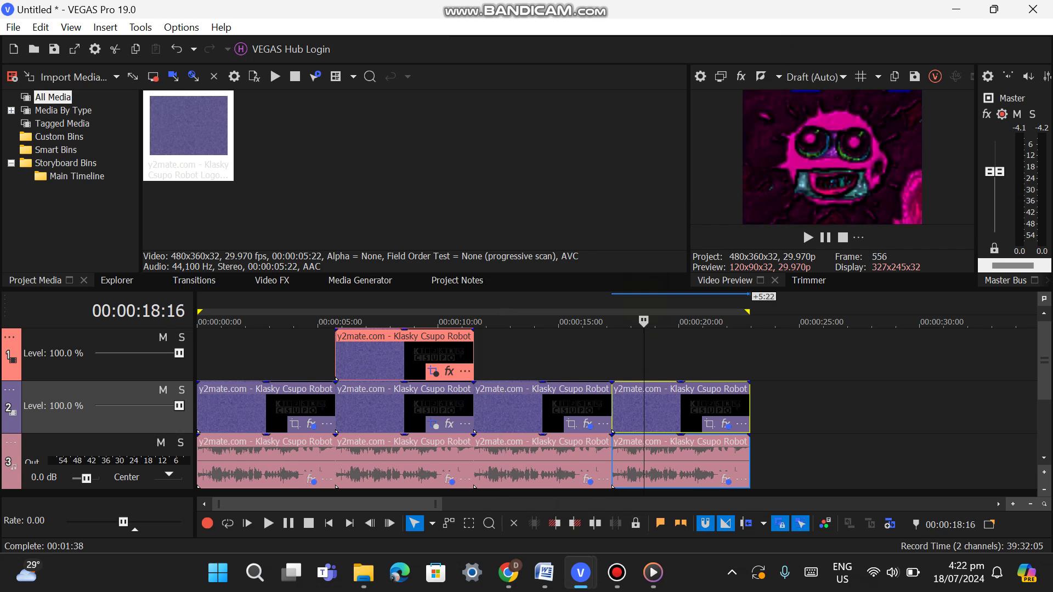
pyautogui.click(725, 424)
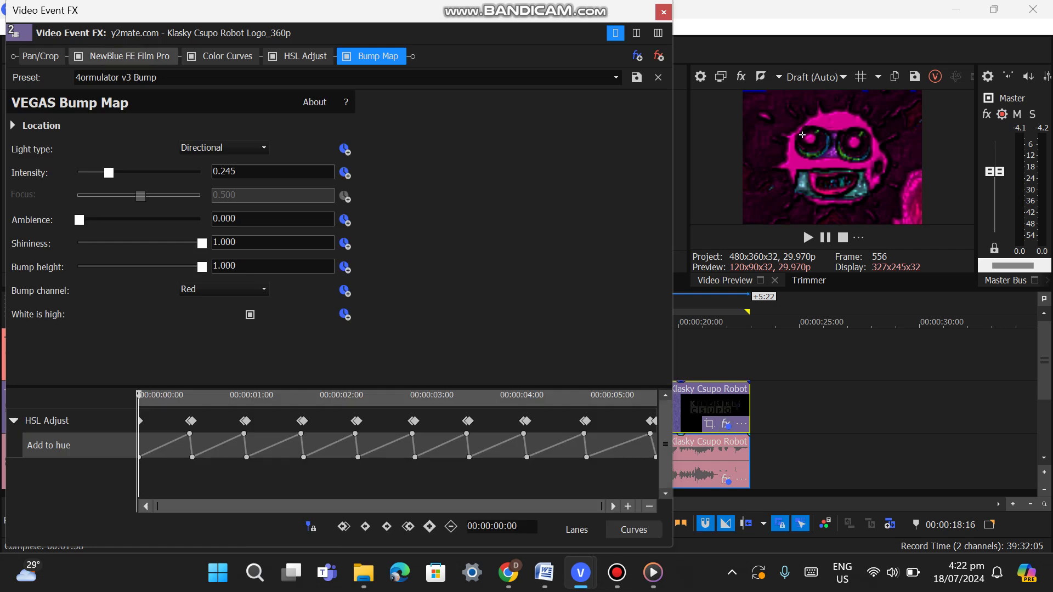
pyautogui.click(129, 56)
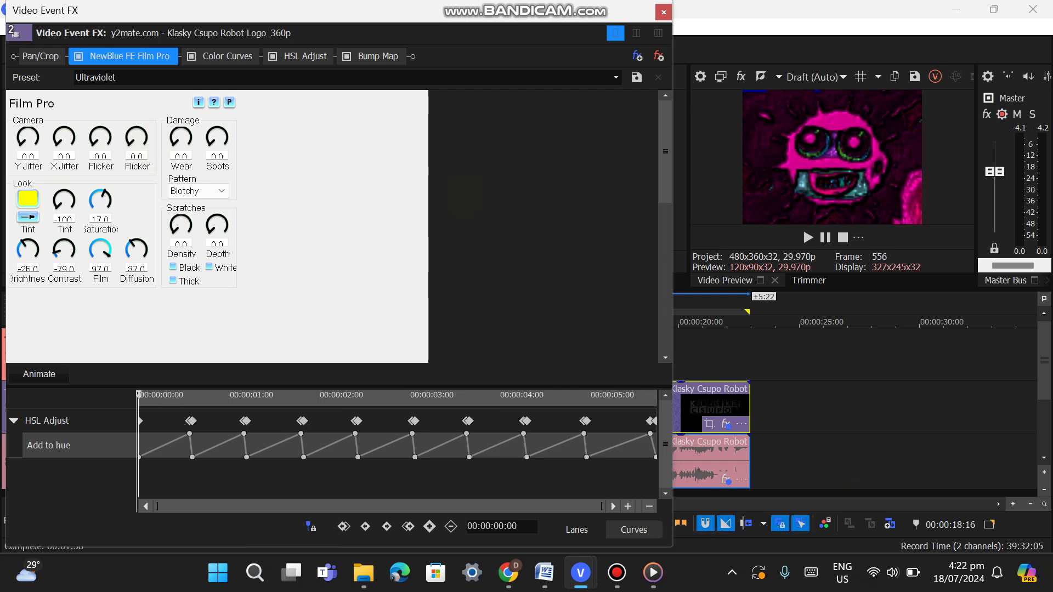
pyautogui.click(219, 56)
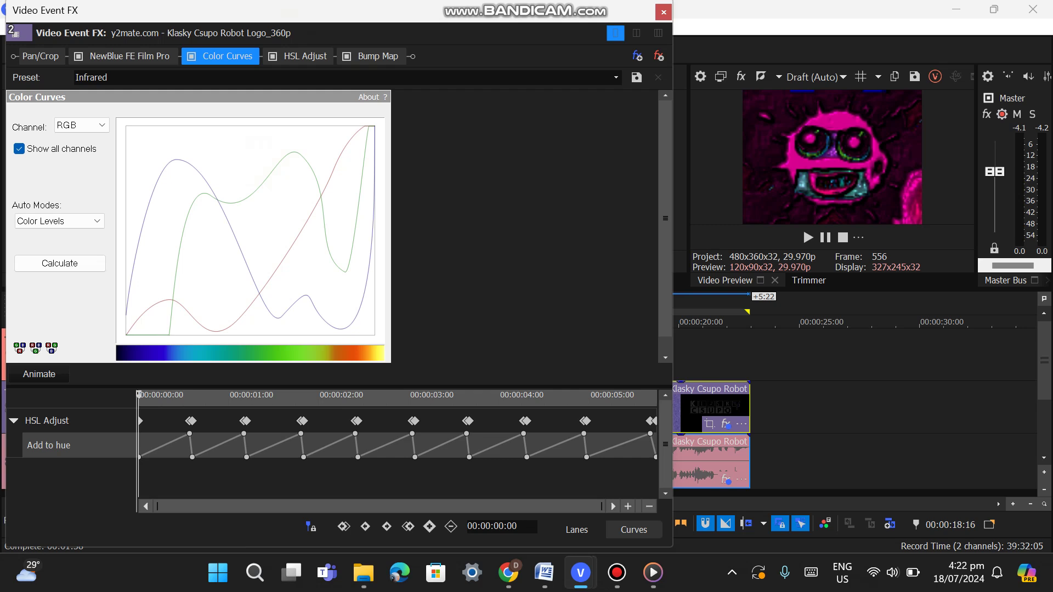
# Step: Examine the fourth video event's HSL Adjust Add to hue keyframes from 00:00:00:00 to 00:00:05:22 and its Bump Map settings
pyautogui.click(299, 56)
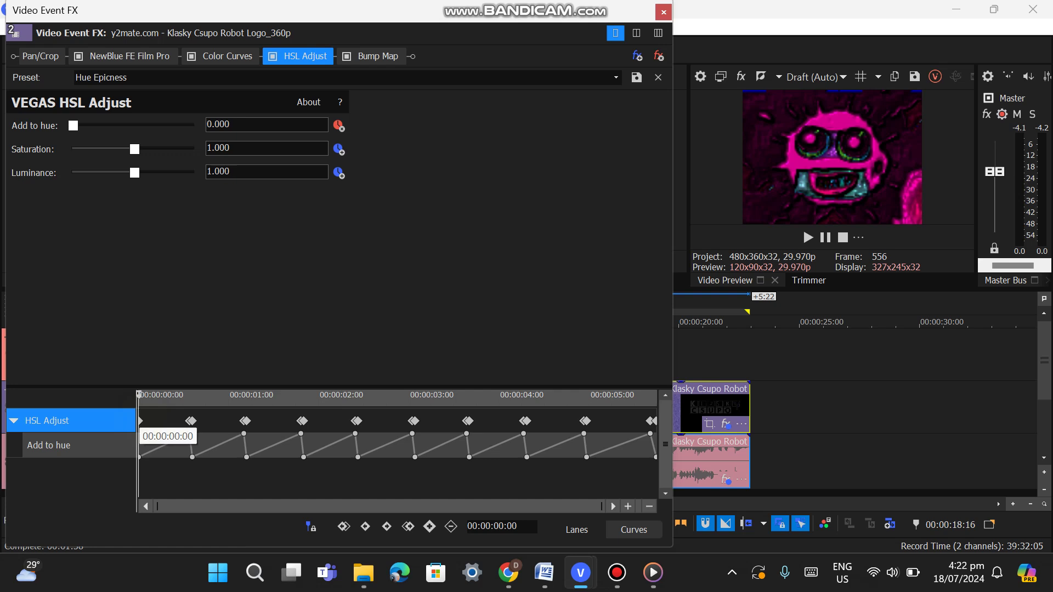
pyautogui.click(191, 434)
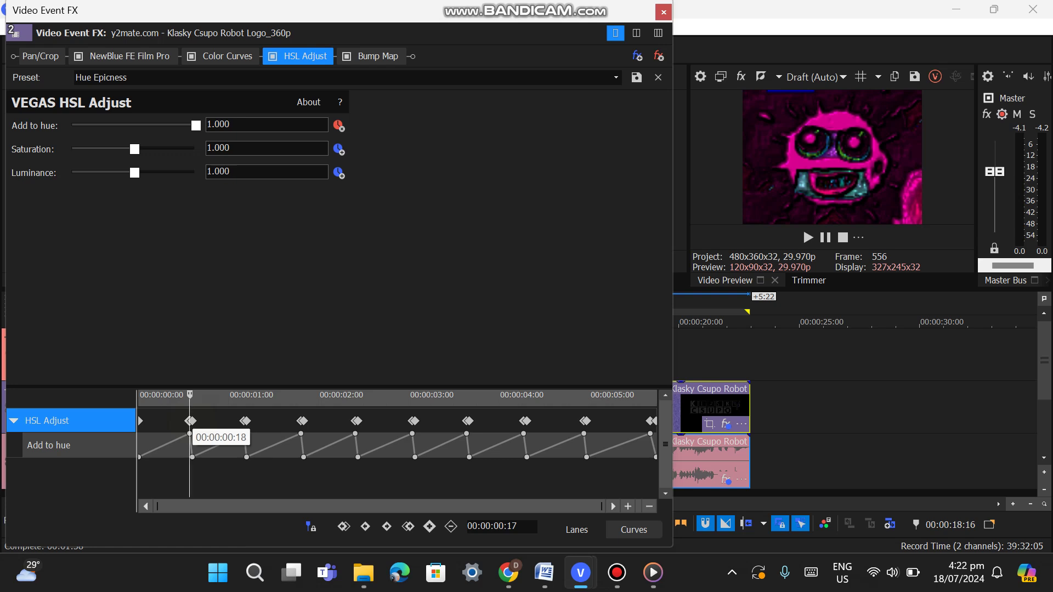
pyautogui.click(191, 434)
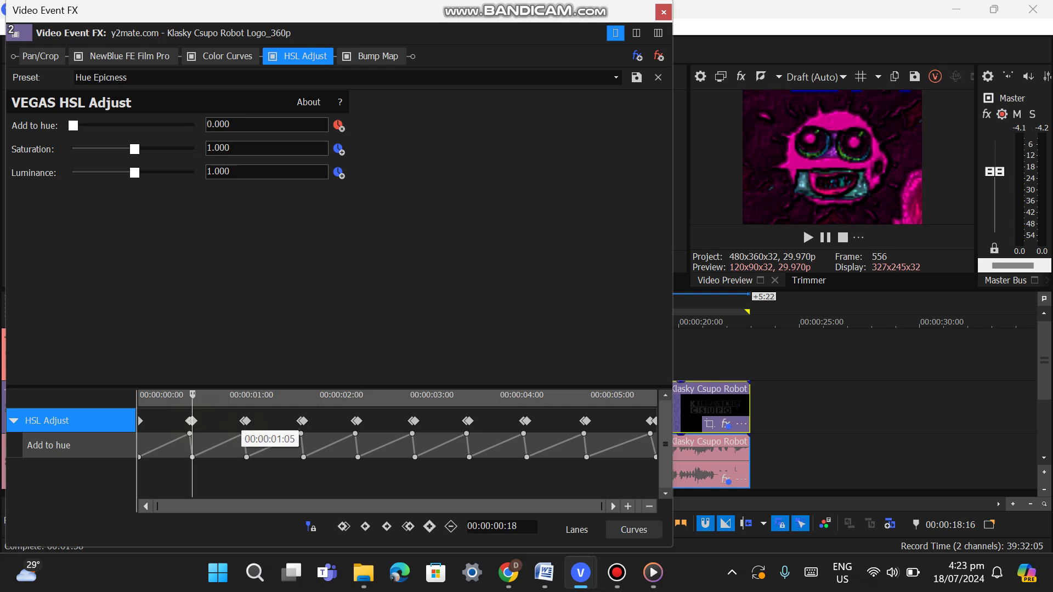
pyautogui.click(245, 434)
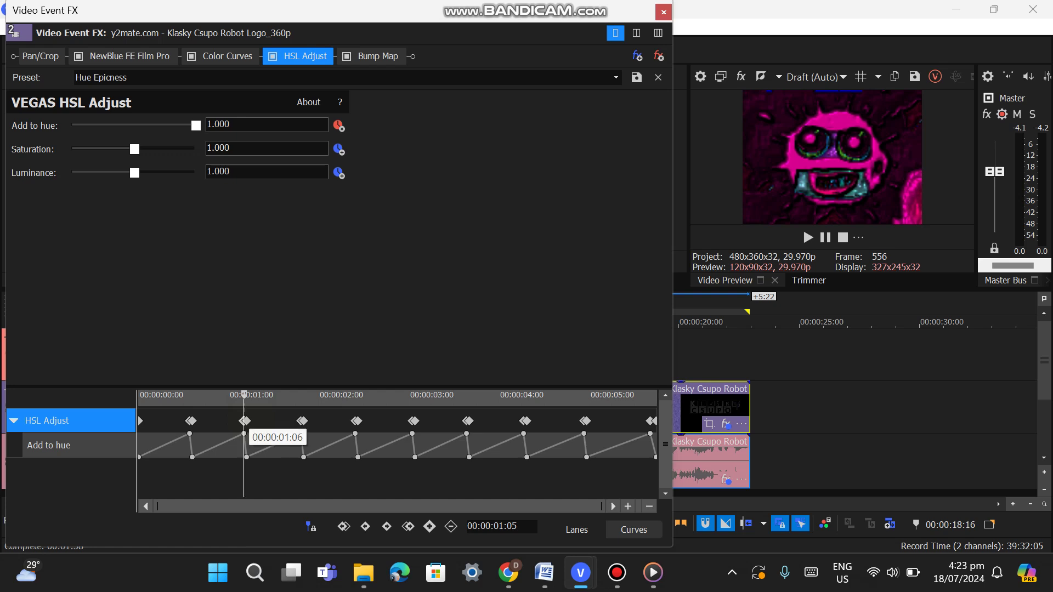
pyautogui.click(246, 434)
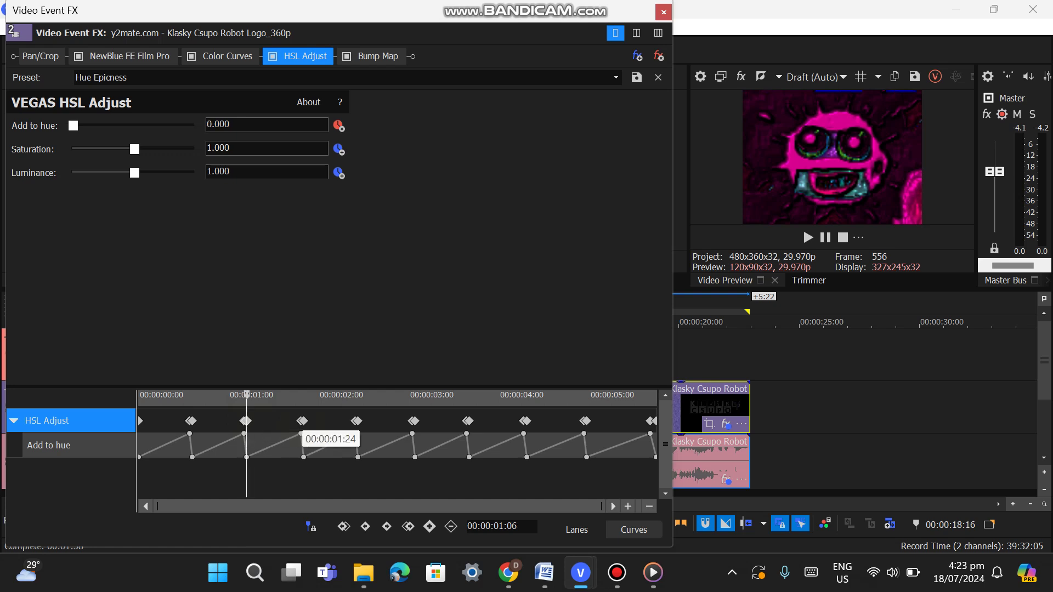
pyautogui.click(301, 434)
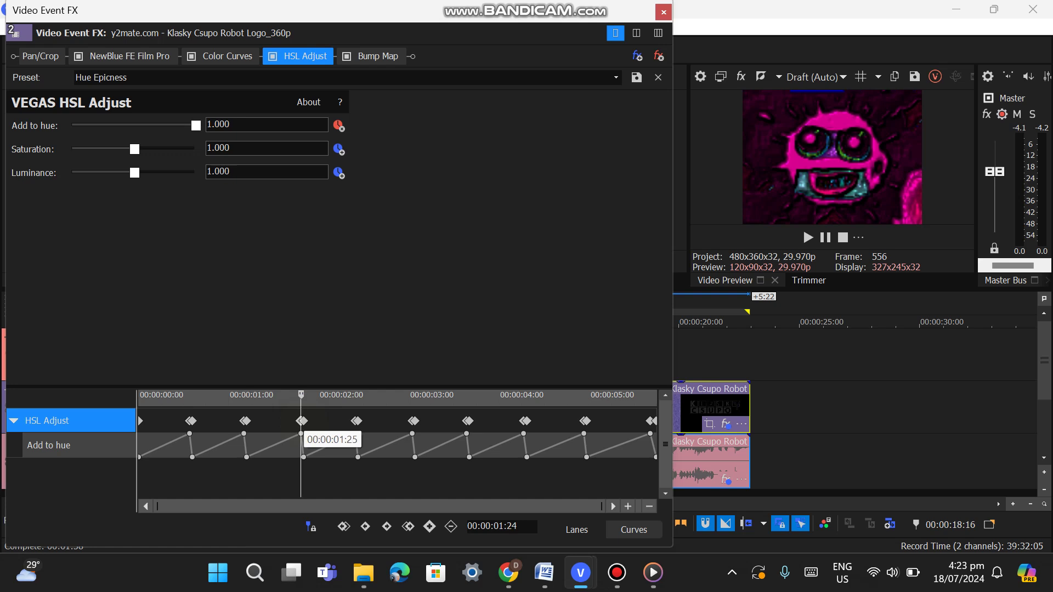
pyautogui.click(303, 434)
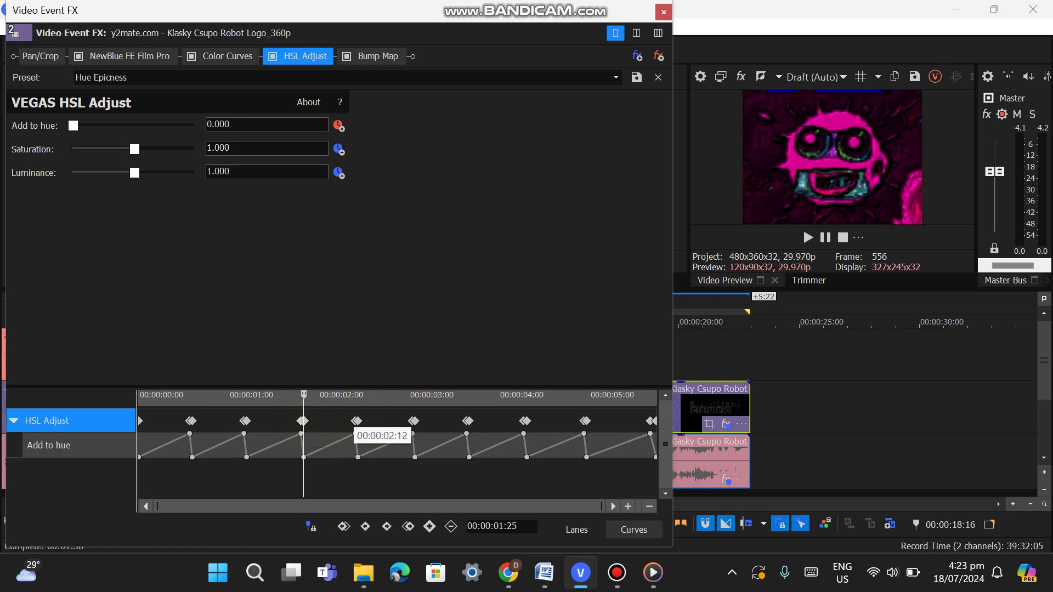
pyautogui.click(355, 435)
pyautogui.click(357, 434)
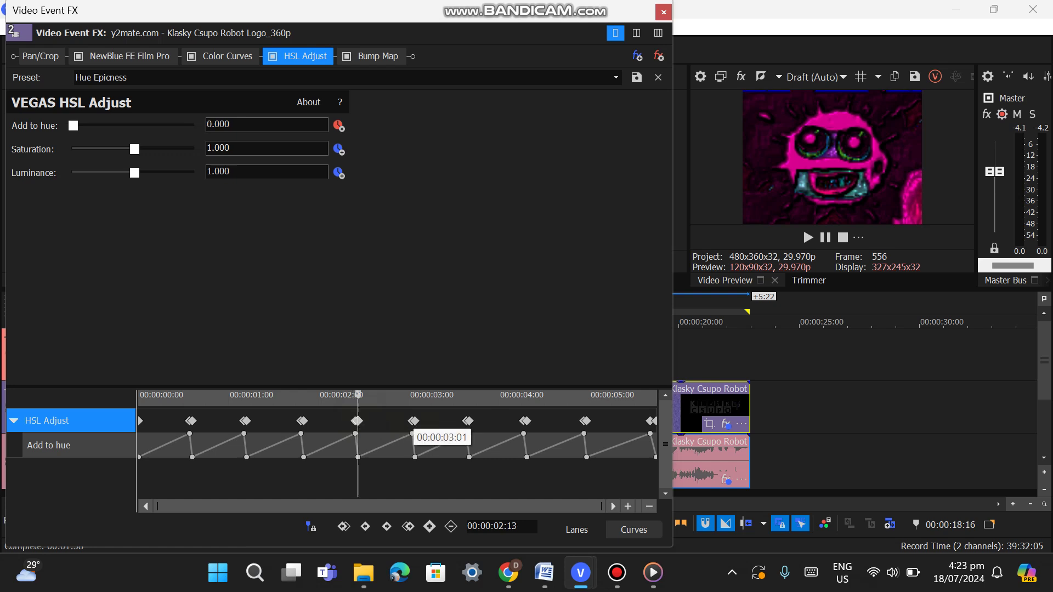
pyautogui.click(413, 434)
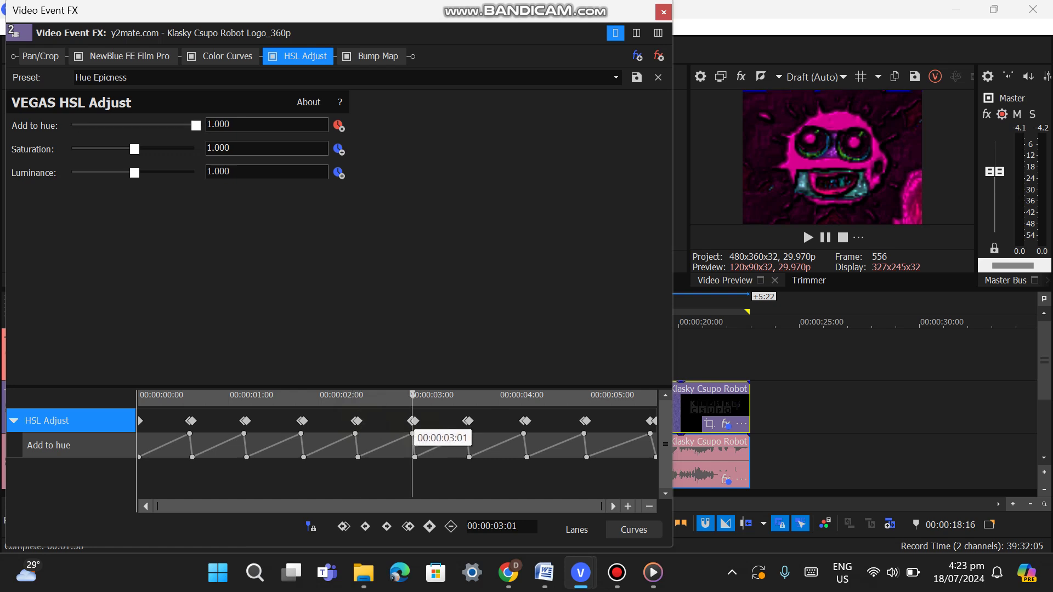
pyautogui.click(416, 435)
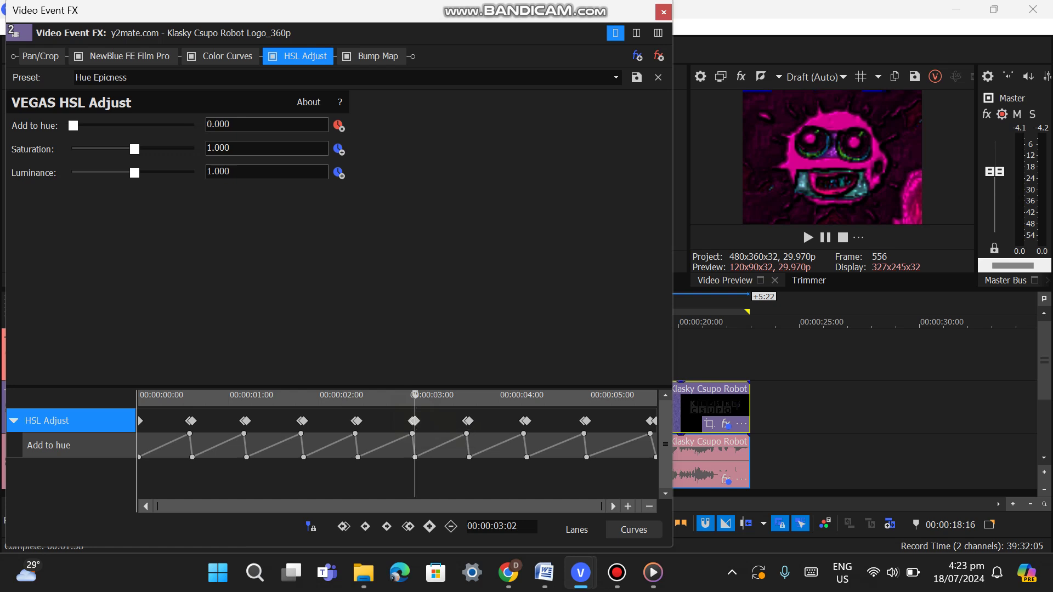
pyautogui.click(467, 435)
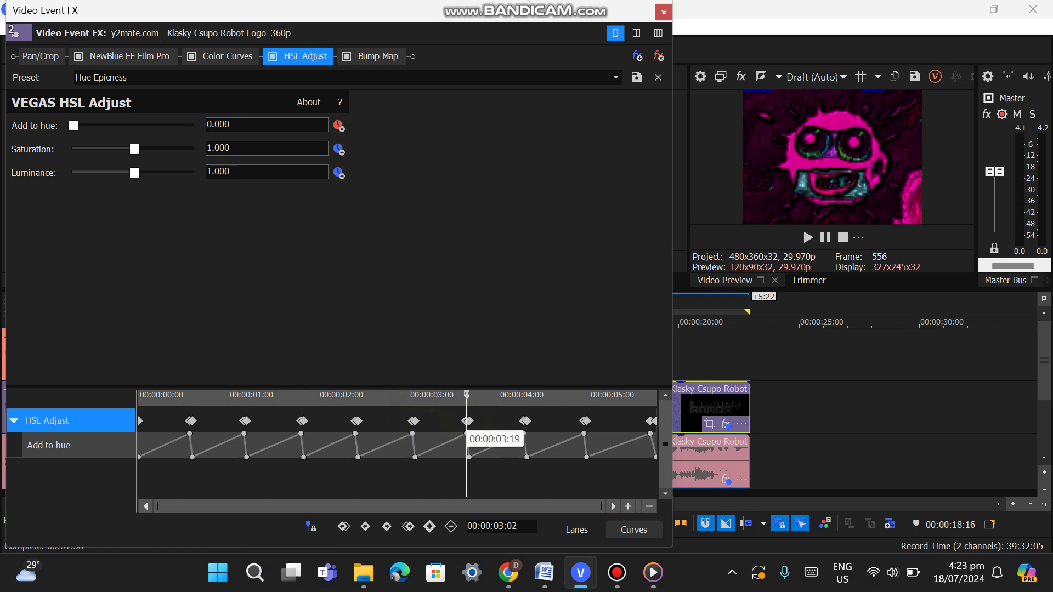
pyautogui.click(469, 434)
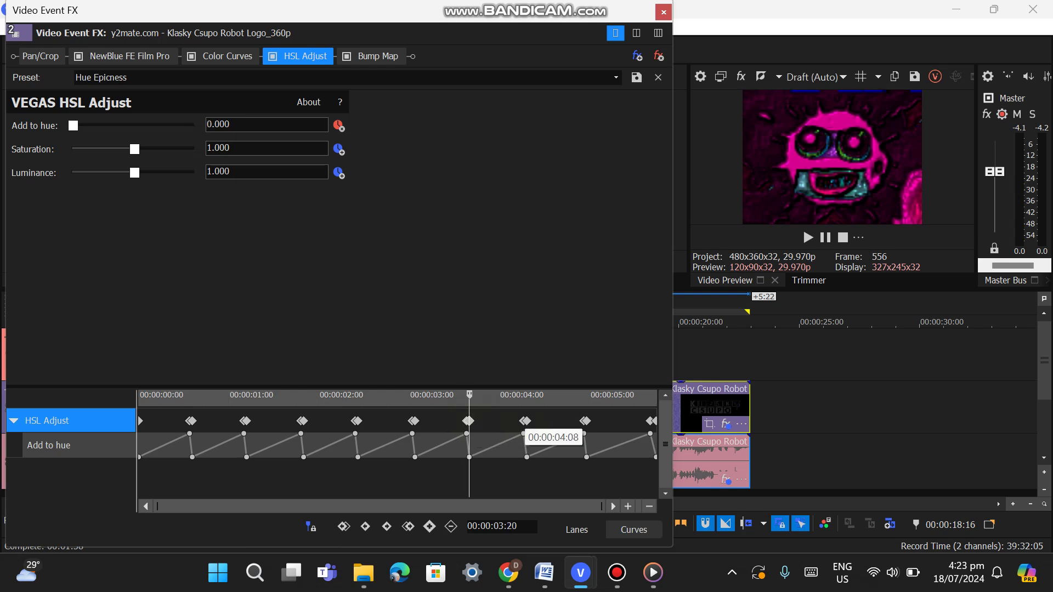
pyautogui.click(524, 435)
pyautogui.click(527, 434)
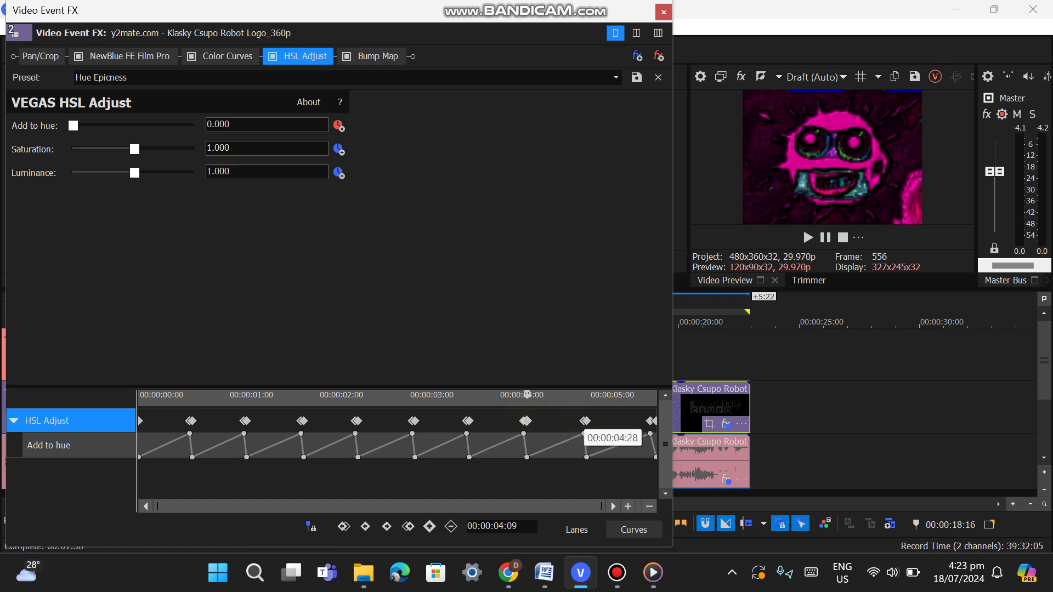
pyautogui.click(584, 434)
pyautogui.click(585, 434)
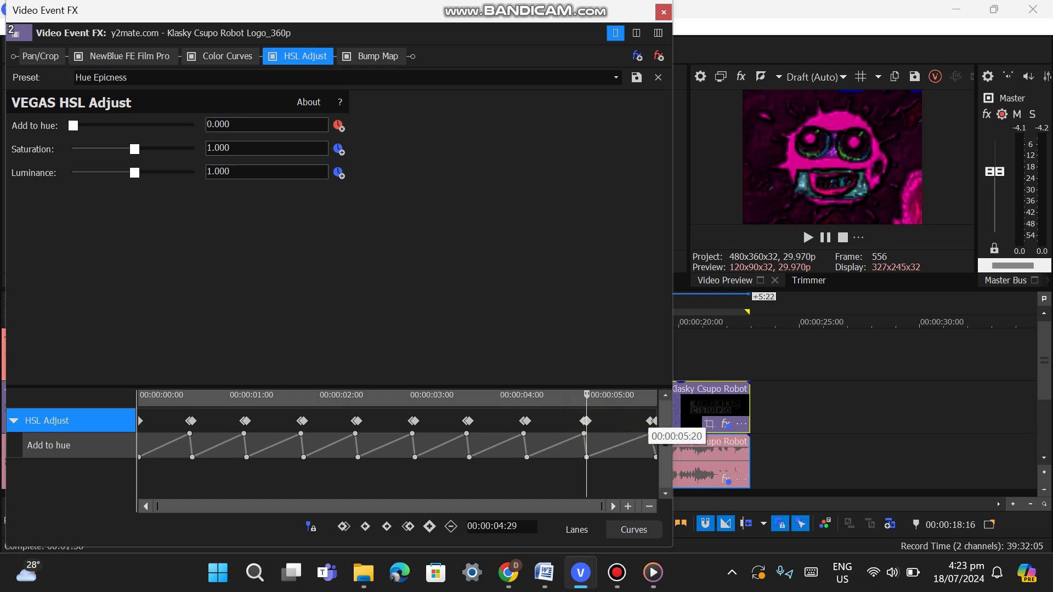
pyautogui.click(650, 433)
pyautogui.click(654, 435)
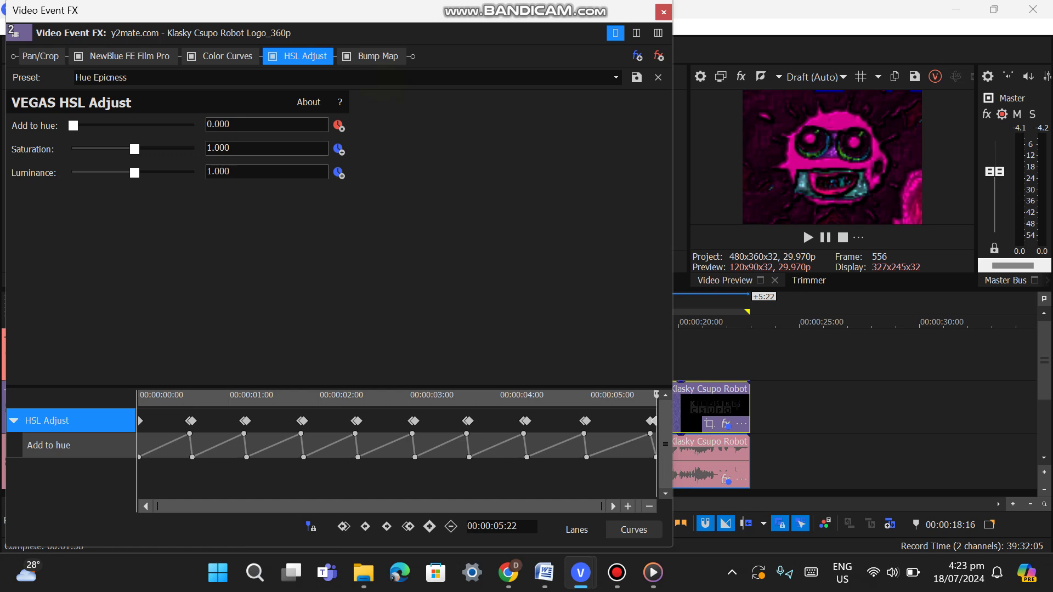
pyautogui.click(373, 56)
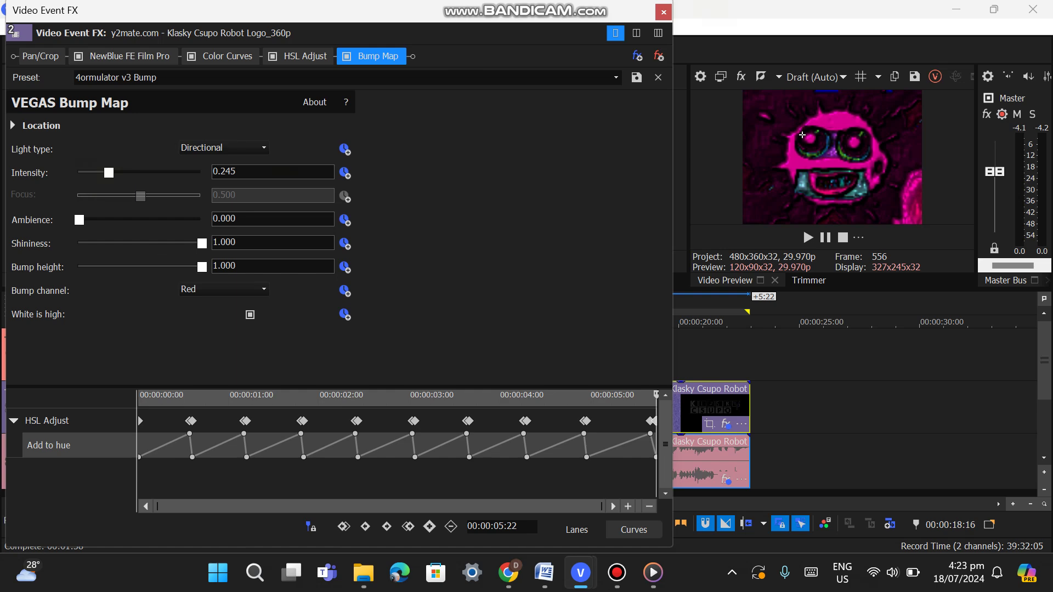
pyautogui.click(662, 11)
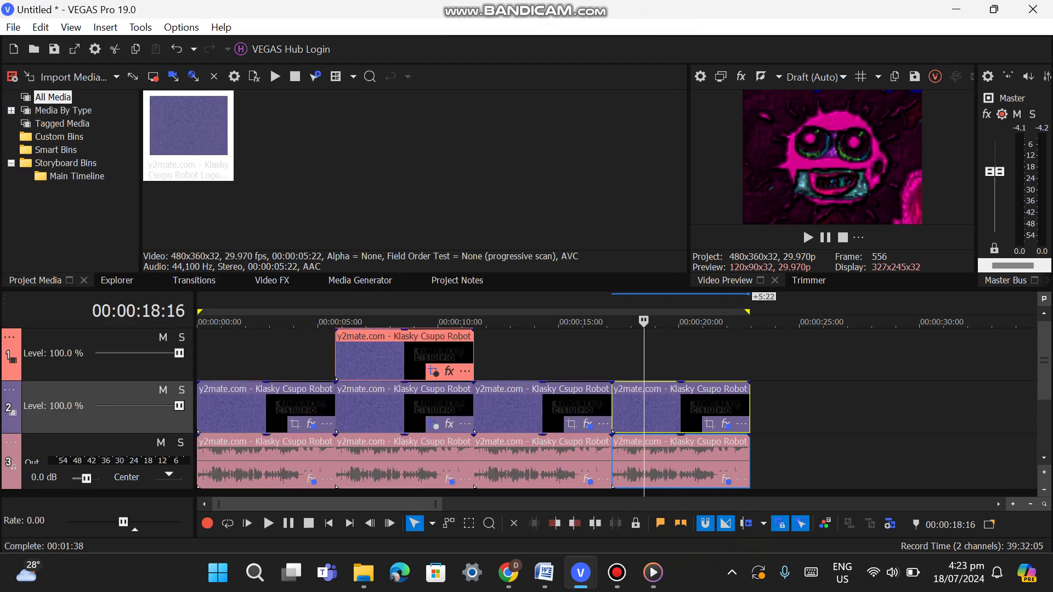
# Step: Review the ExpressFX Distortion, Chorus and ExpressFX Delay settings in the fourth audio event's effect chain
pyautogui.click(726, 479)
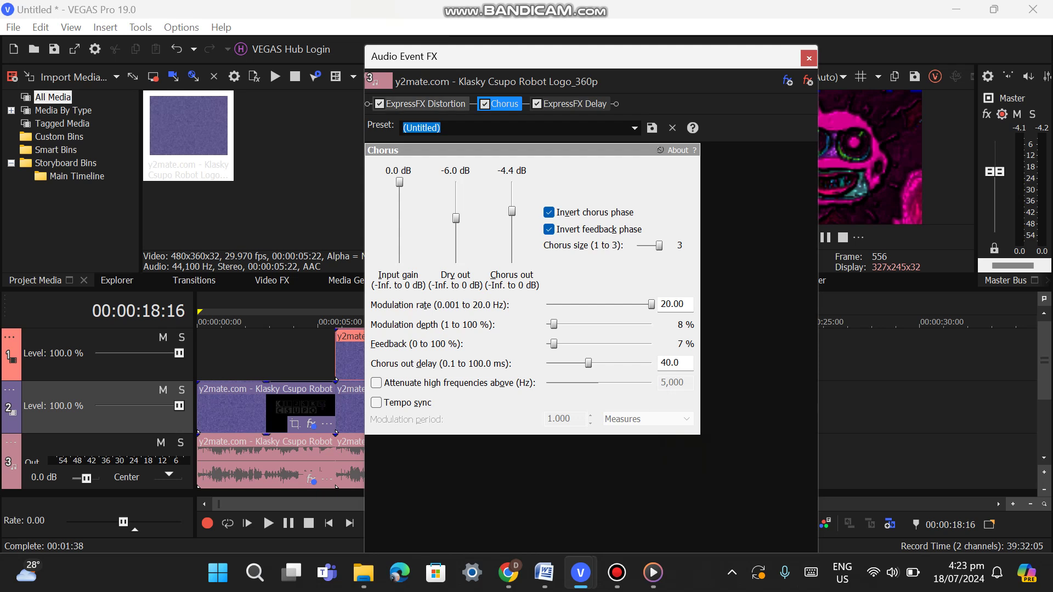
pyautogui.click(425, 104)
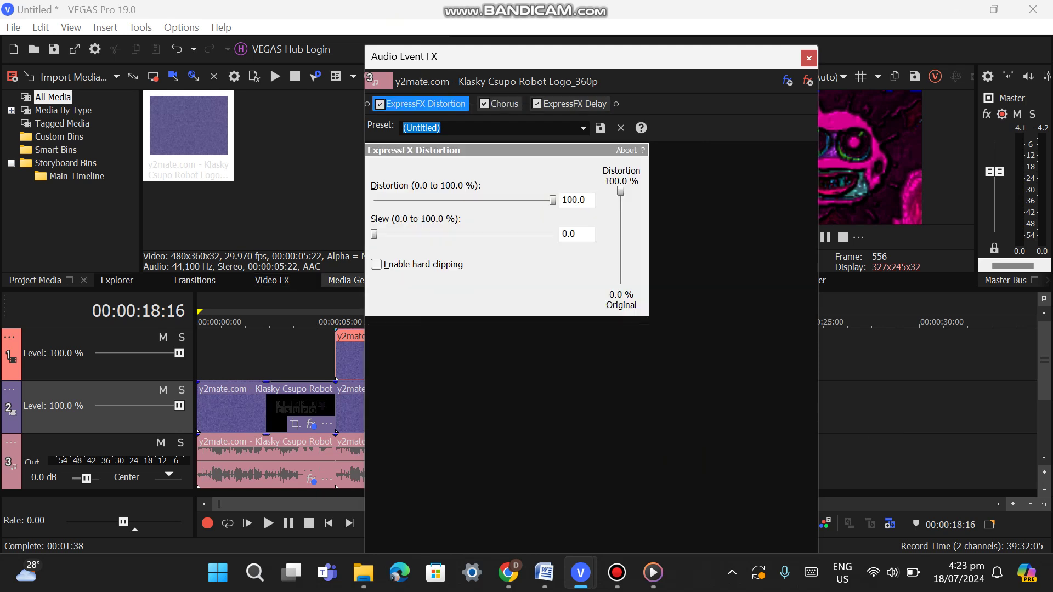
pyautogui.click(499, 103)
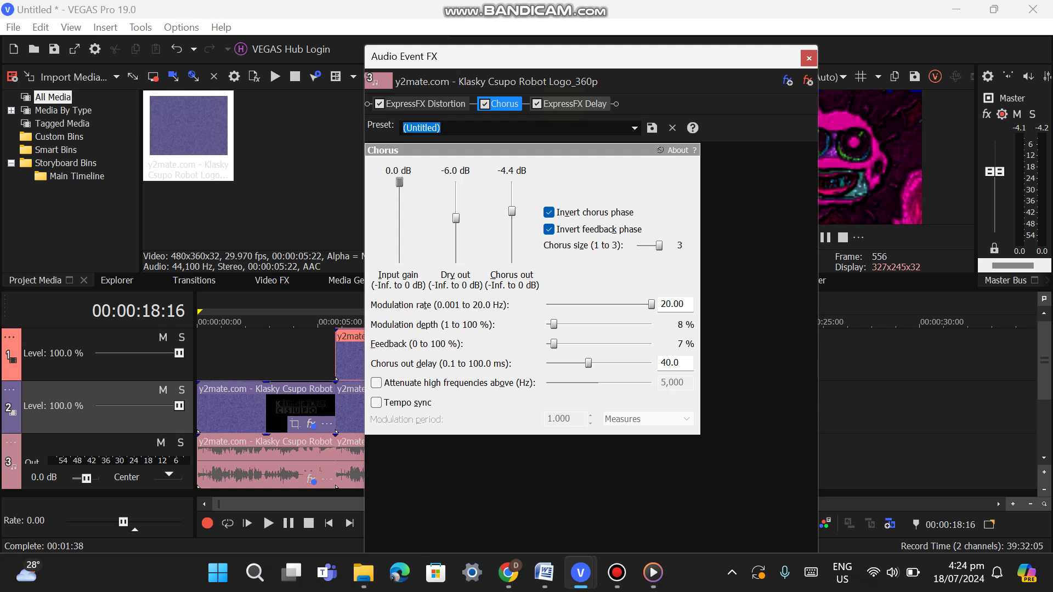
pyautogui.click(573, 104)
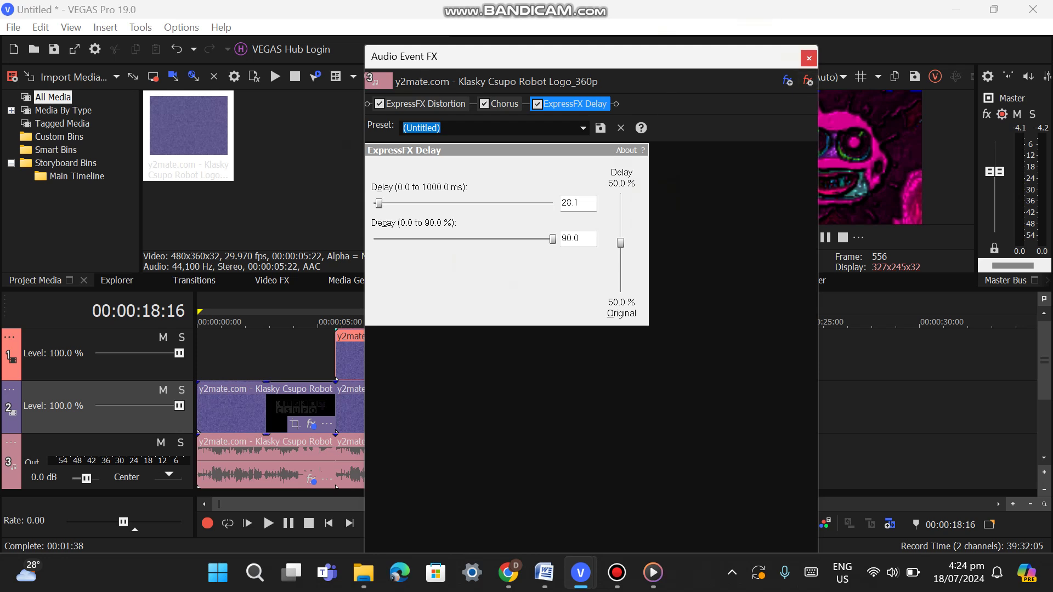
pyautogui.click(809, 57)
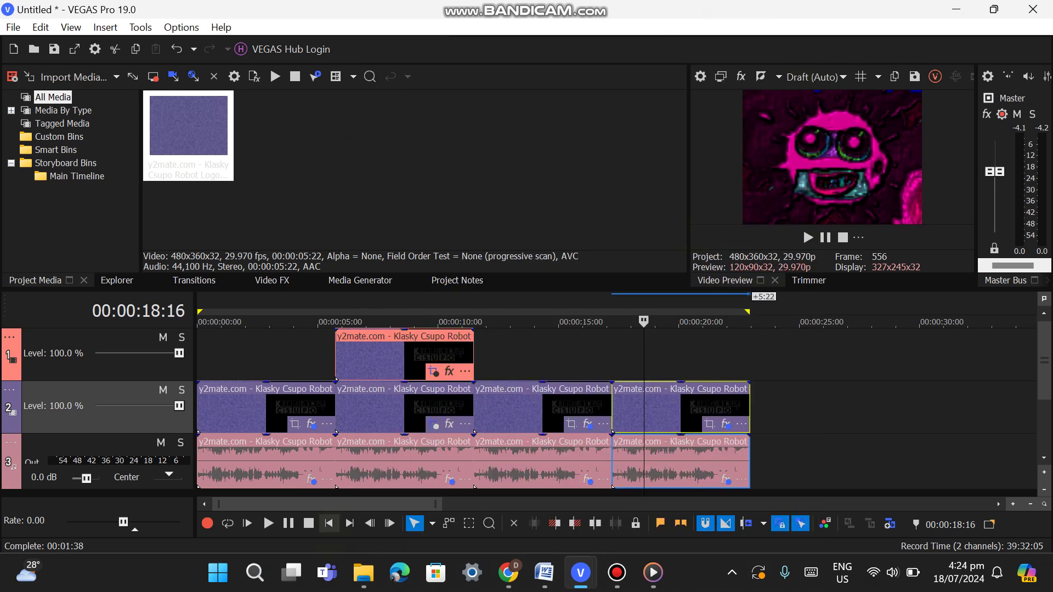
# Step: Play the whole timeline from the start to past the last event and return the playhead to 00:00:00:00
pyautogui.press('Home')
pyautogui.press('space')
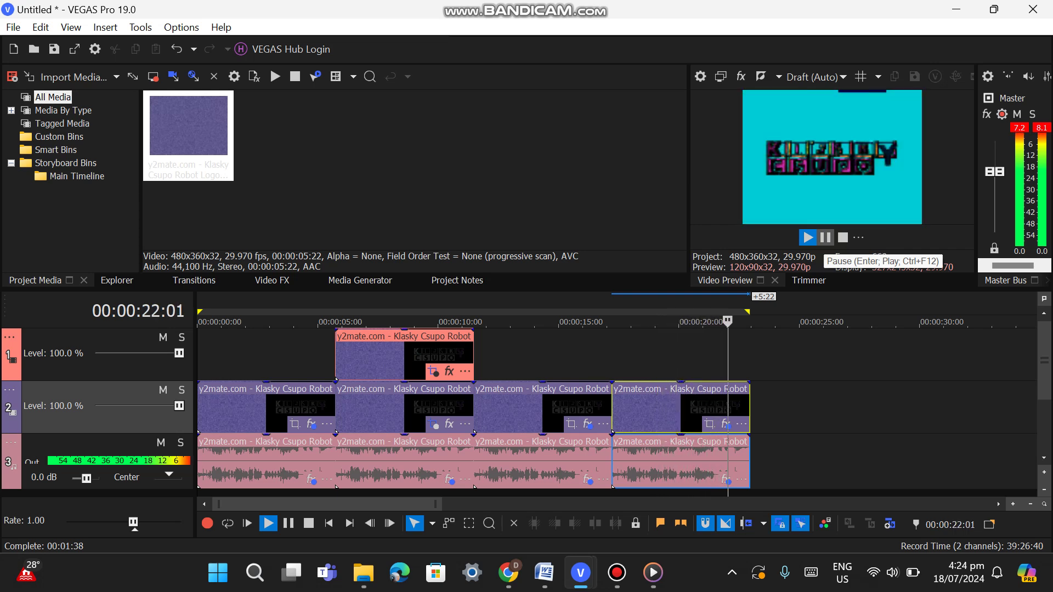
pyautogui.click(825, 237)
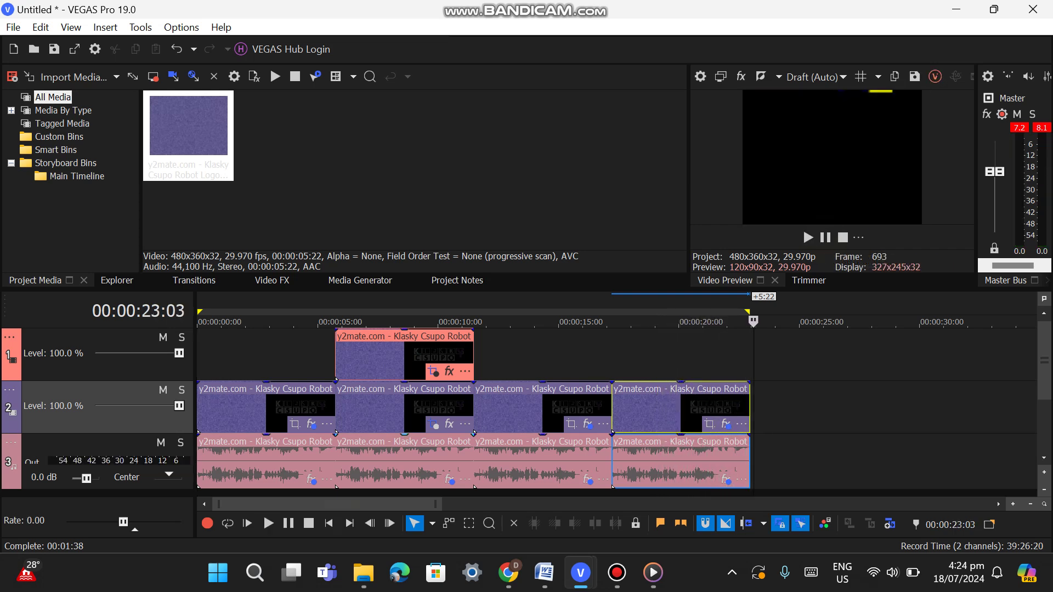
pyautogui.click(329, 523)
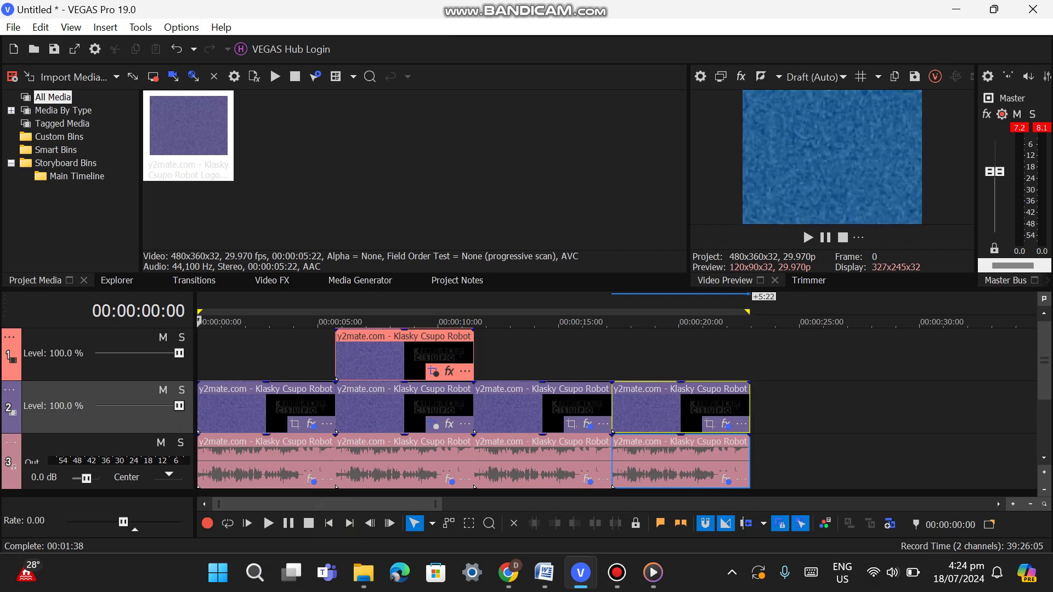